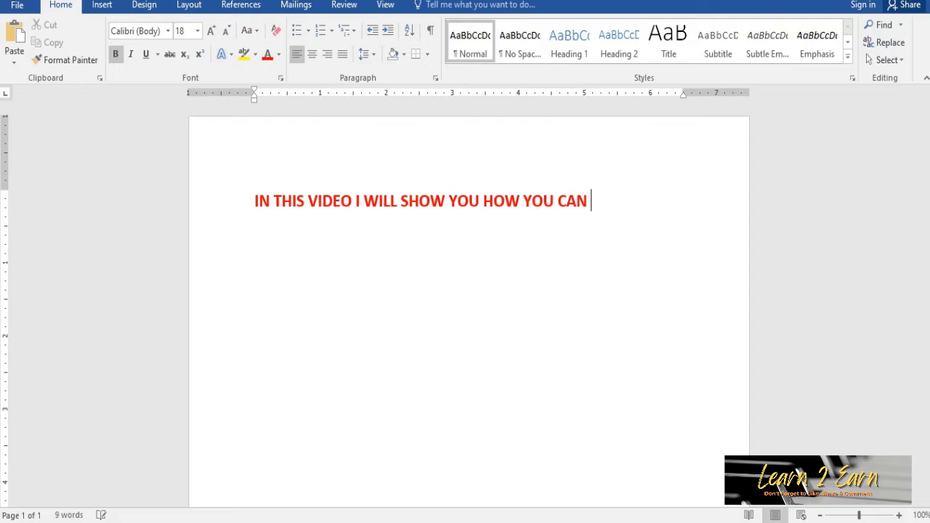
- Continue the red sentence with "EDIT YOUR SENTECNES USING THE FONT SECTION OF MS WORD"
type("EDIT YOUR SENTE")
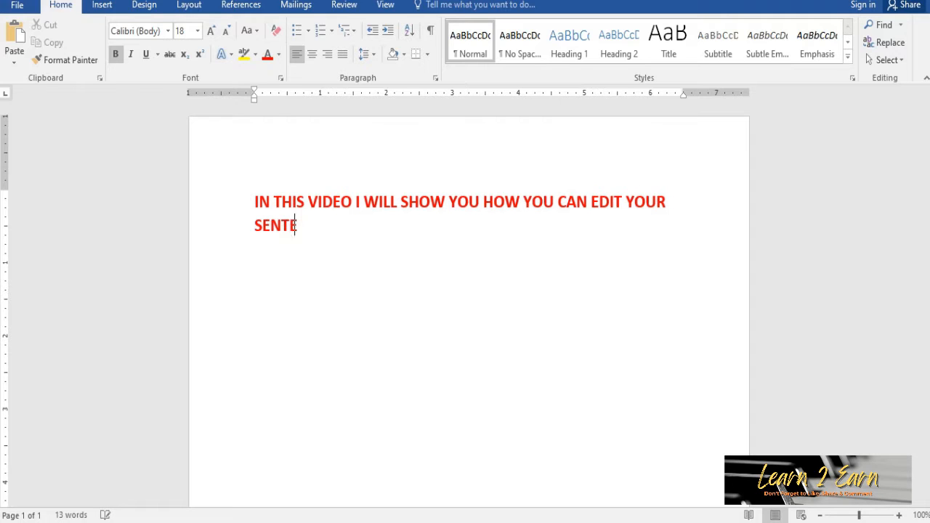
type("CNES U")
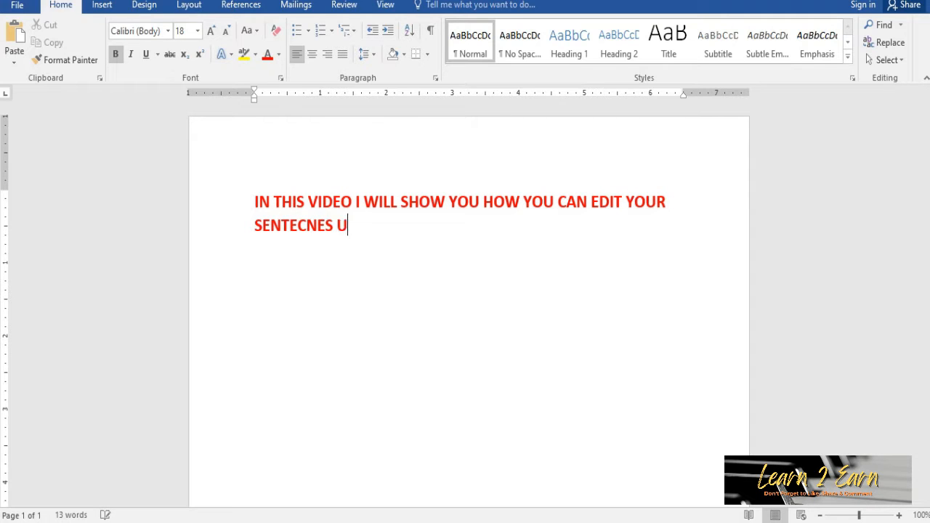
type("SING ")
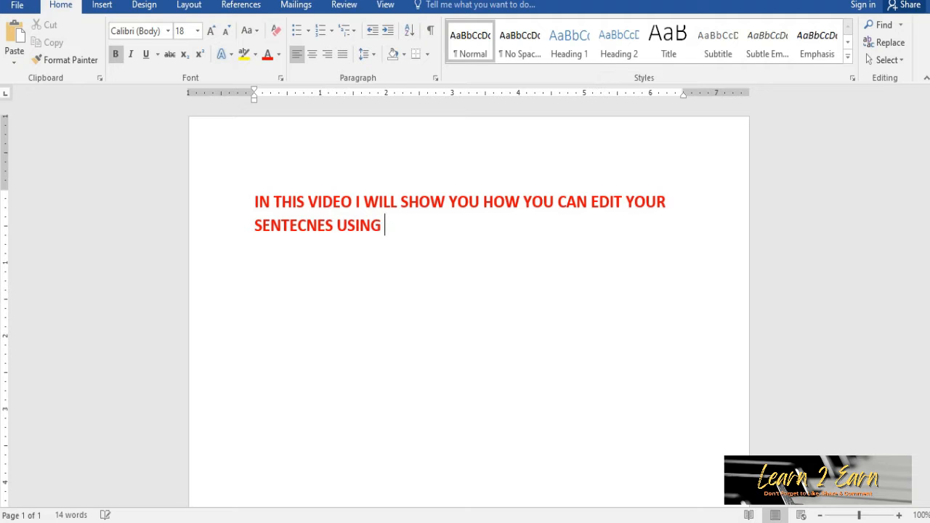
type("THE FONT S")
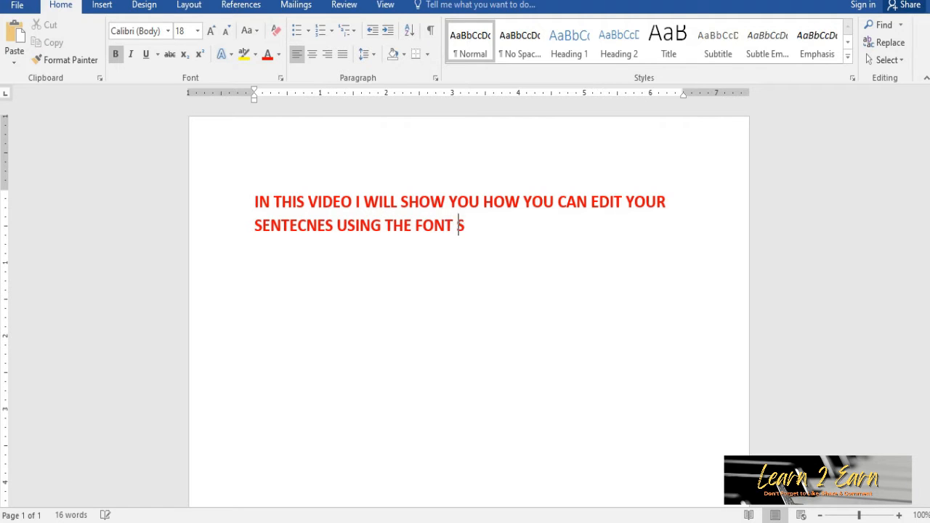
type("ECTIO")
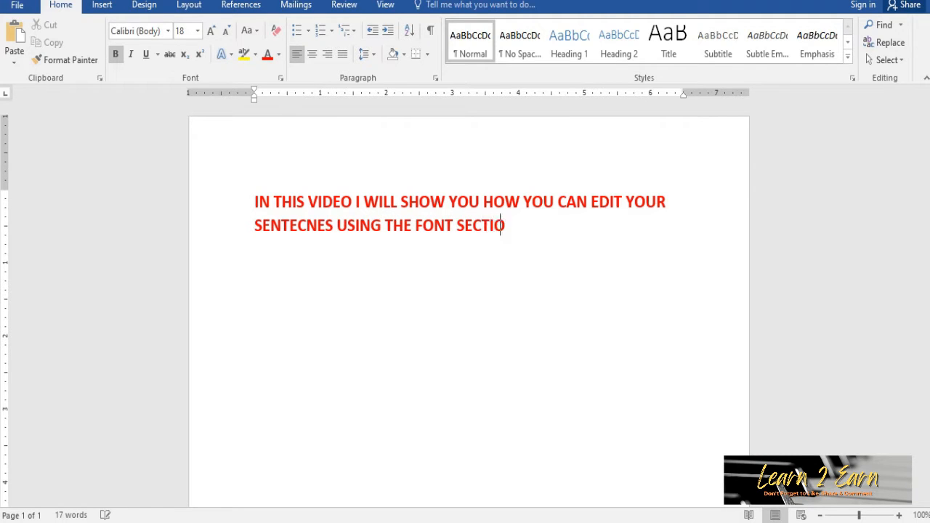
type("N OF MS ")
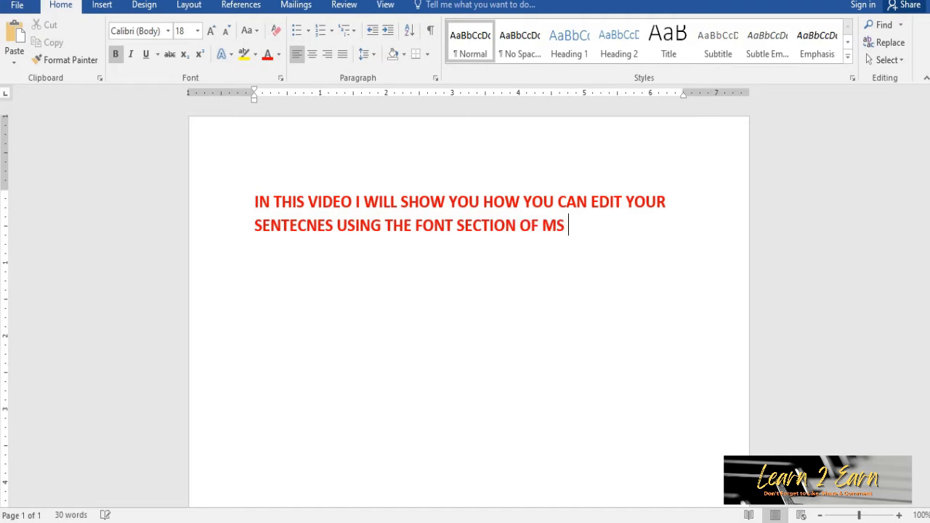
type("WORD  ")
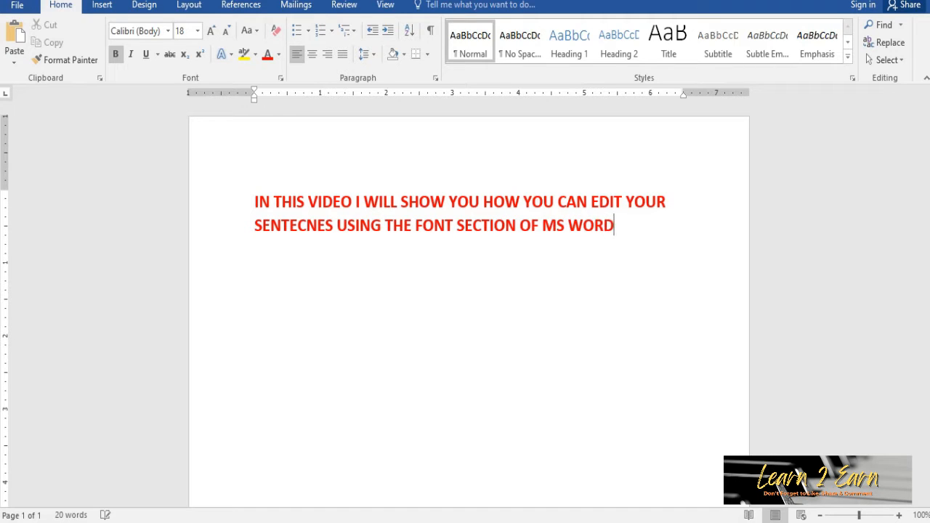
- Add "SO" and "LETS START" as separate paragraphs below the red sentence
type("SO")
key("Return")
type("LETS S")
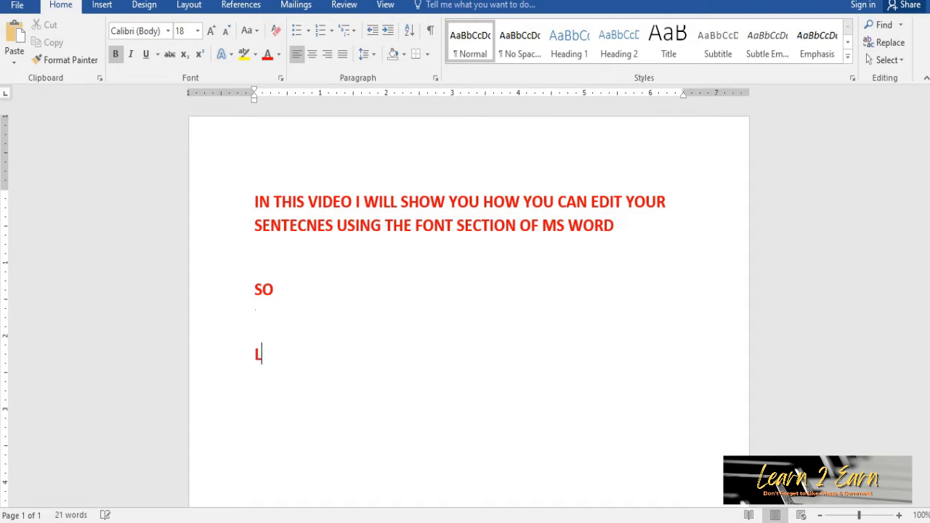
type("TART")
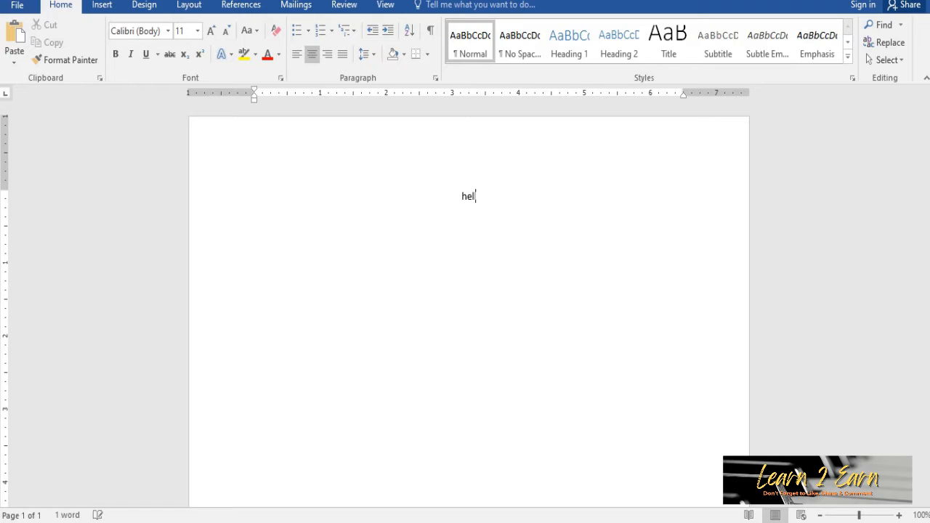
- Complete the centred greeting as "hello friends" and set its font to Algerian
type("lo friends")
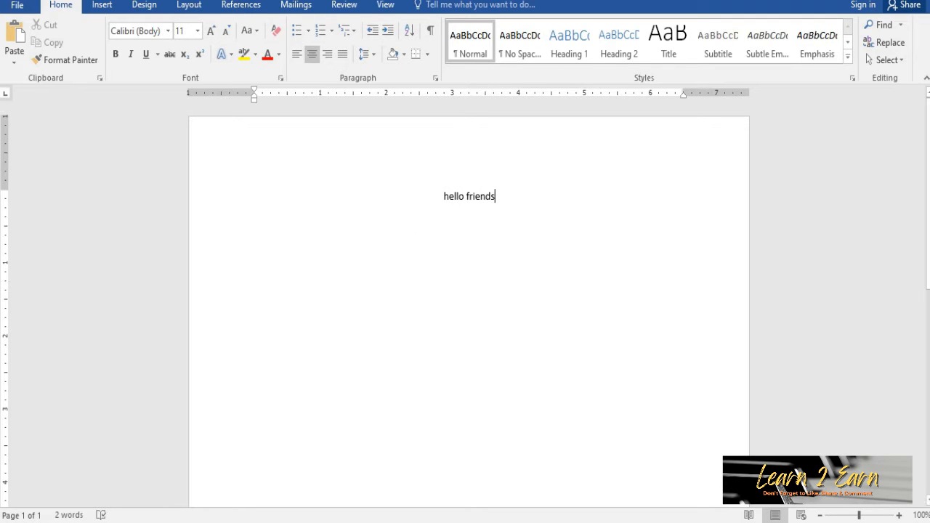
key("shift+Left")
key("shift+Left")
key("shift+Left")
key("shift+Left")
key("shift+Left")
key("shift+Left")
key("shift+Left")
key("shift+Left")
key("shift+Left")
key("shift+Left")
key("shift+Left")
key("shift+Left")
key("shift+Left")
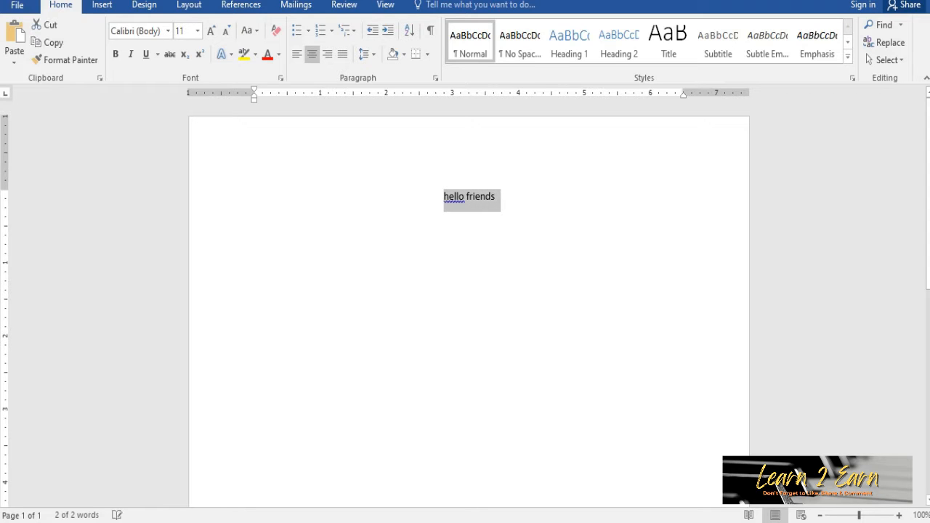
left_click(168, 30)
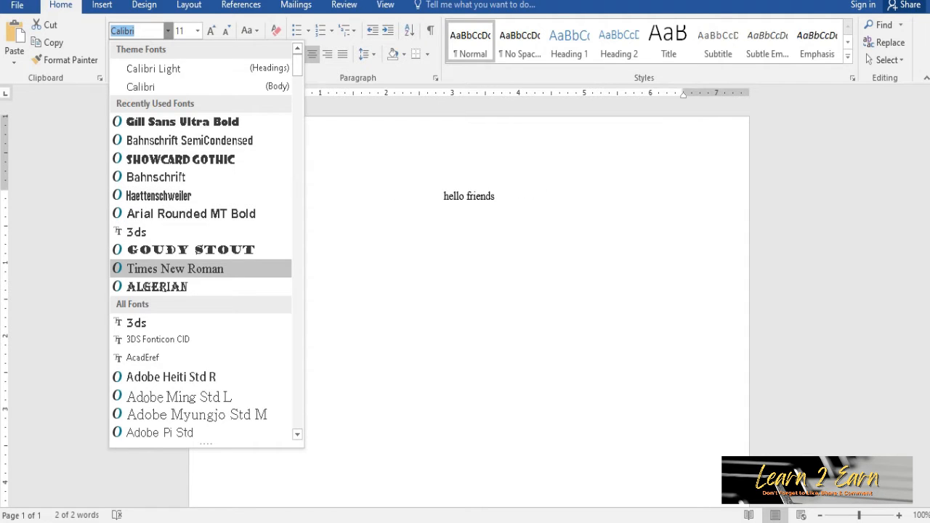
left_click(157, 286)
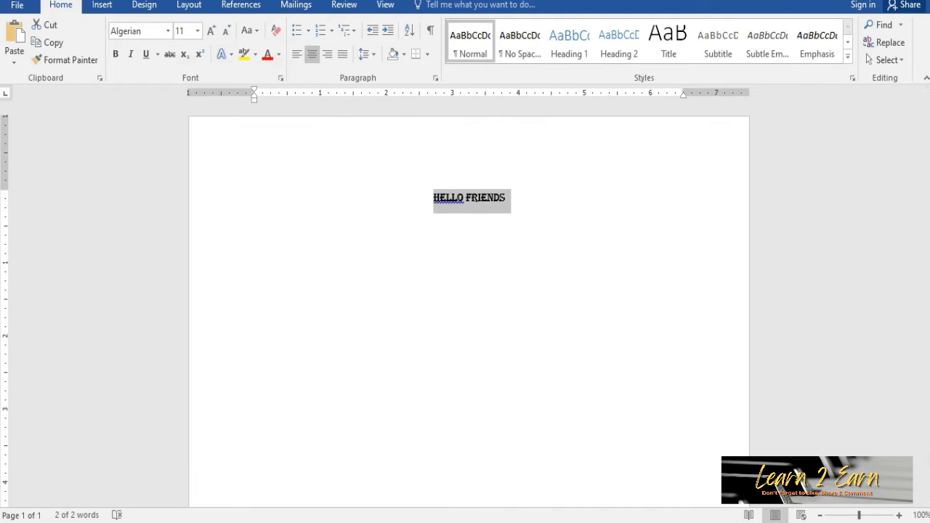
- Enlarge the greeting text one size increment at a time up to font size 36
left_click(209, 31)
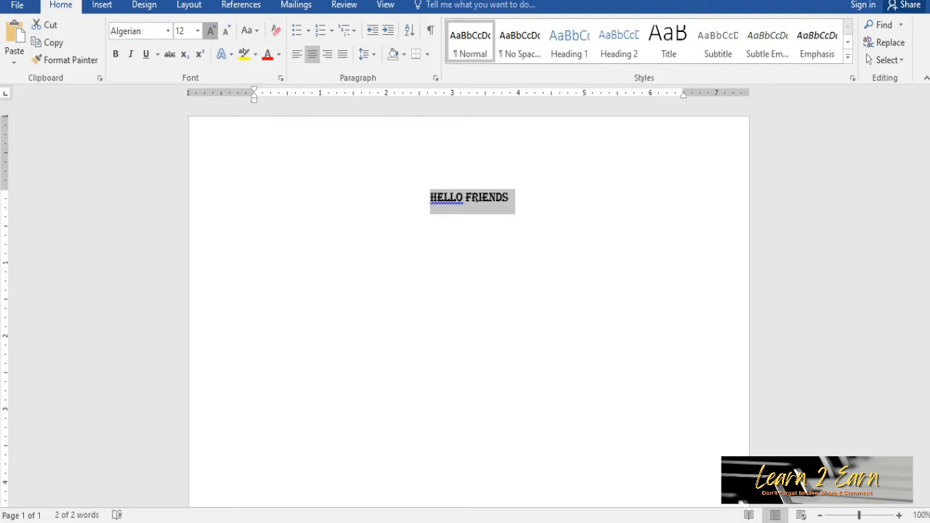
left_click(210, 31)
left_click(210, 30)
left_click(210, 31)
left_click(210, 30)
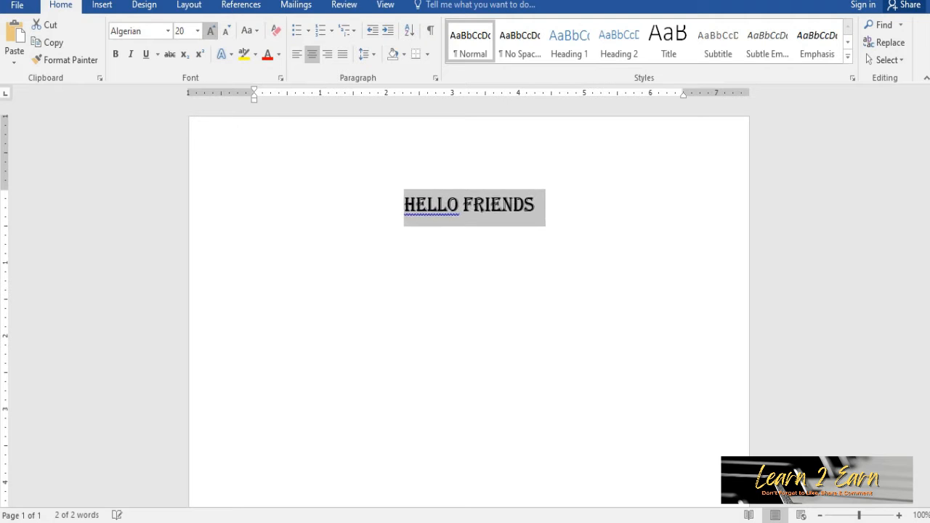
left_click(209, 30)
left_click(210, 31)
left_click(210, 31)
left_click(210, 30)
left_click(210, 30)
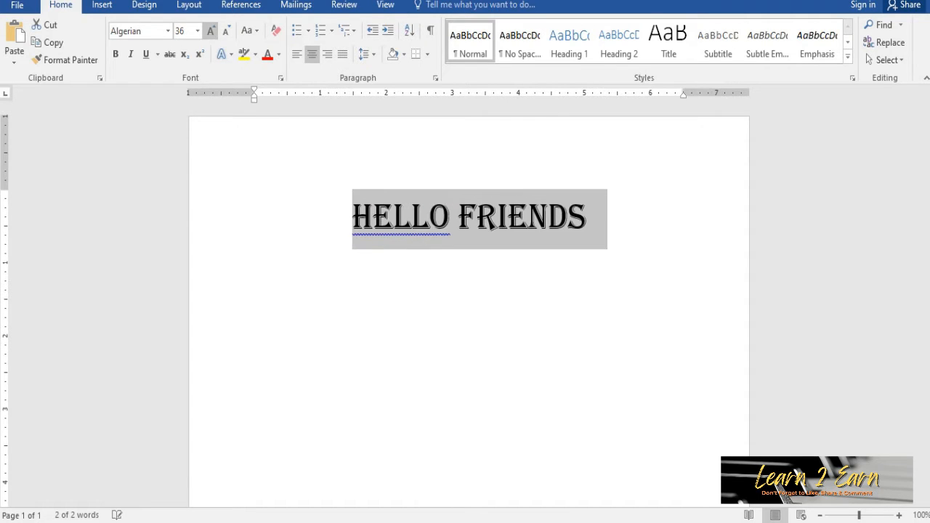
- Shrink the greeting text one size increment at a time down to font size 16
left_click(226, 30)
left_click(226, 31)
left_click(226, 30)
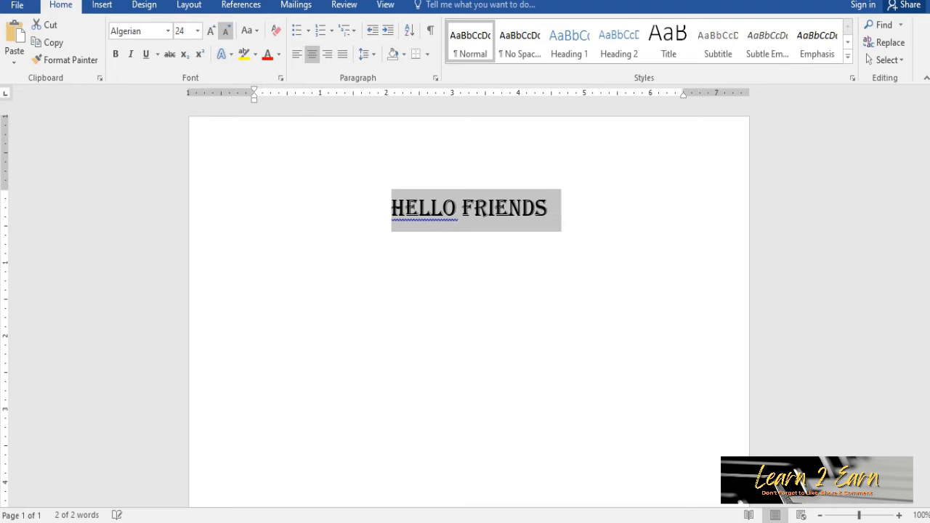
left_click(226, 31)
left_click(226, 31)
left_click(226, 31)
left_click(225, 30)
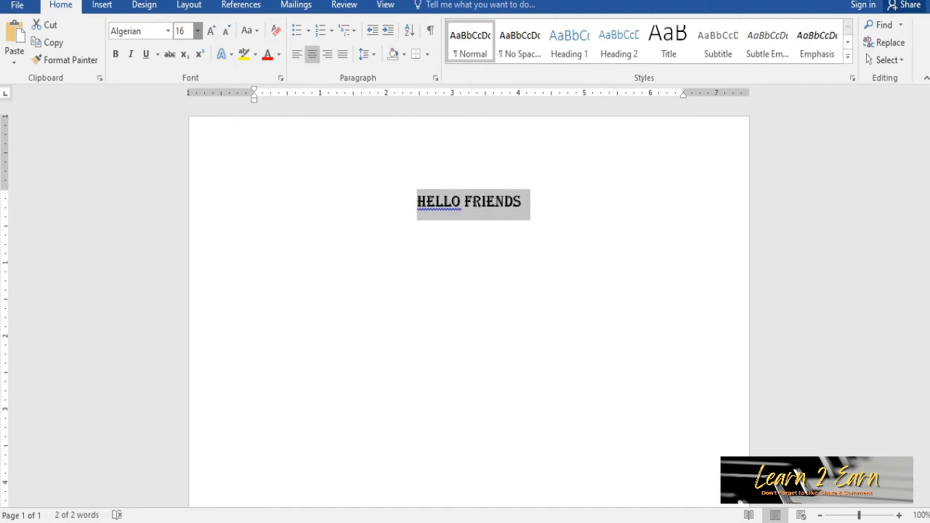
- Change the greeting's font size to 22 as a trial and settle on 48
left_click(197, 31)
left_click(183, 179)
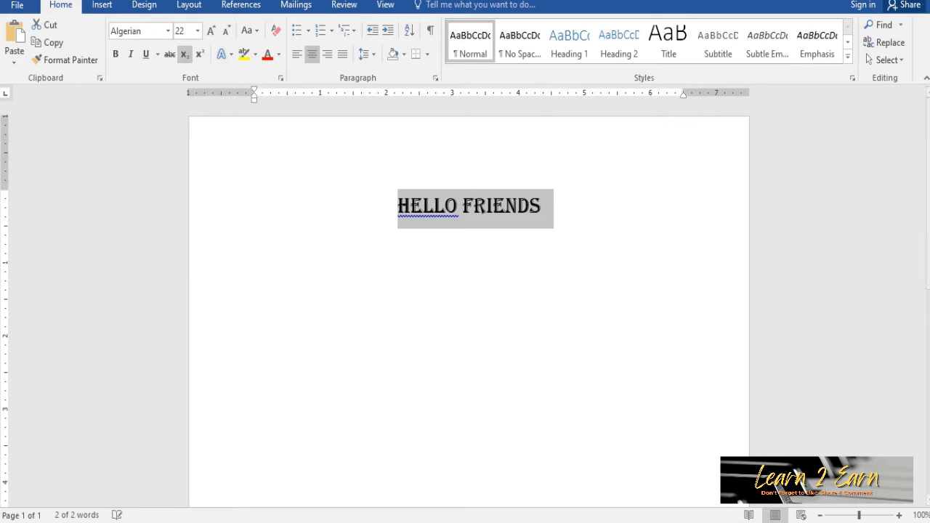
left_click(197, 31)
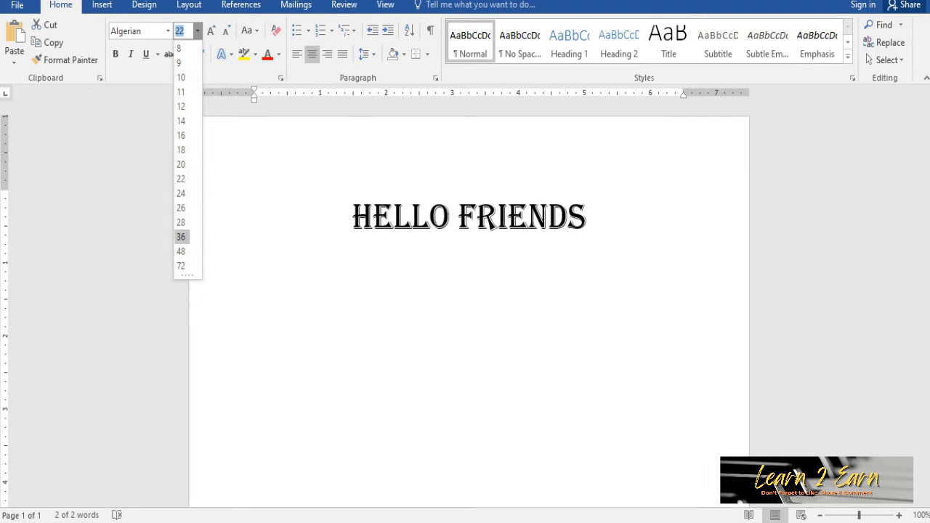
left_click(181, 251)
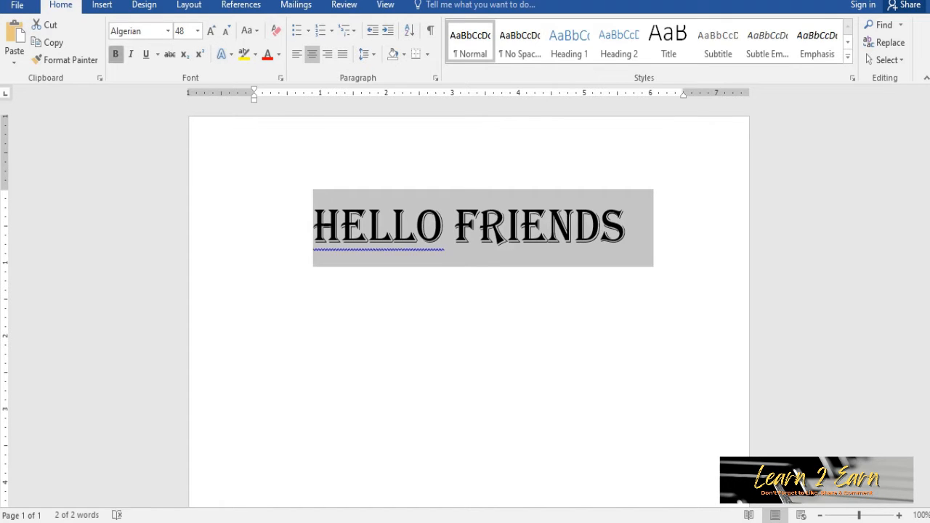
- Try bold, italic and underline in turn on the greeting, switching each one off again
left_click(115, 54)
left_click(115, 54)
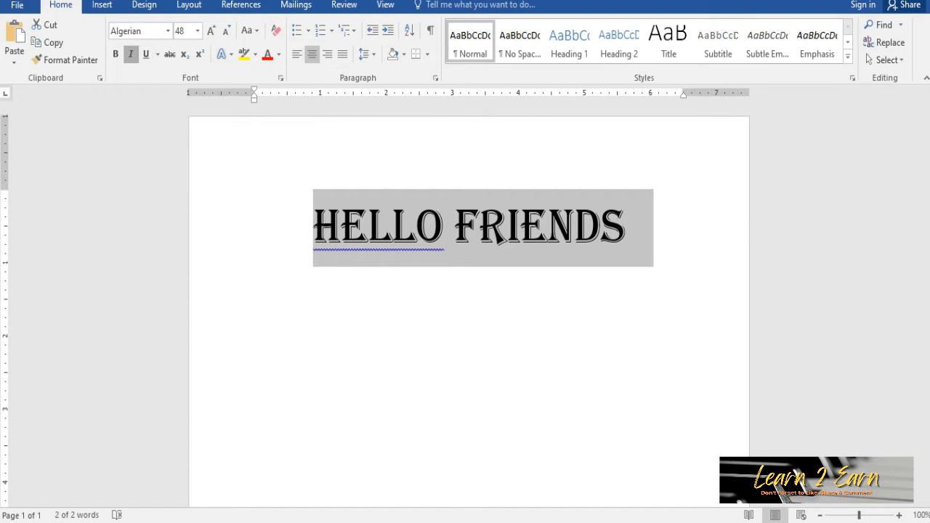
left_click(131, 54)
left_click(131, 53)
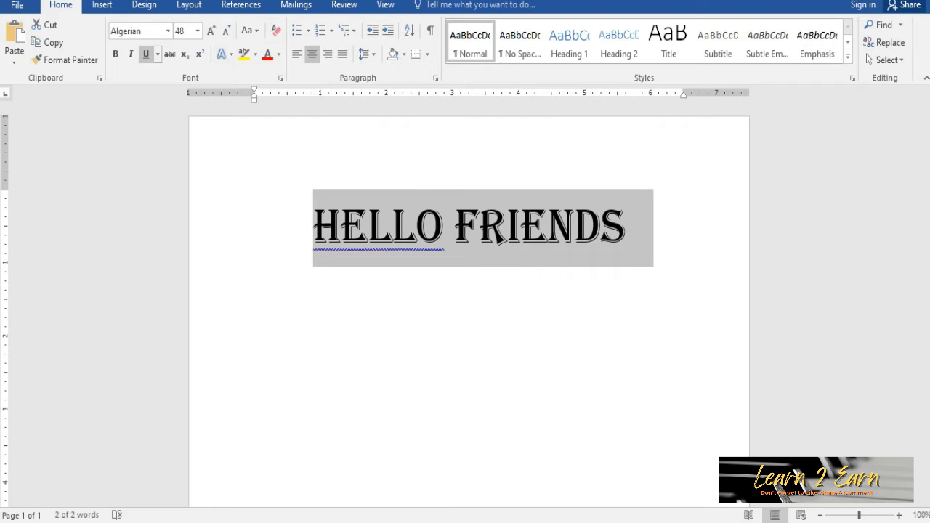
left_click(145, 54)
left_click(146, 54)
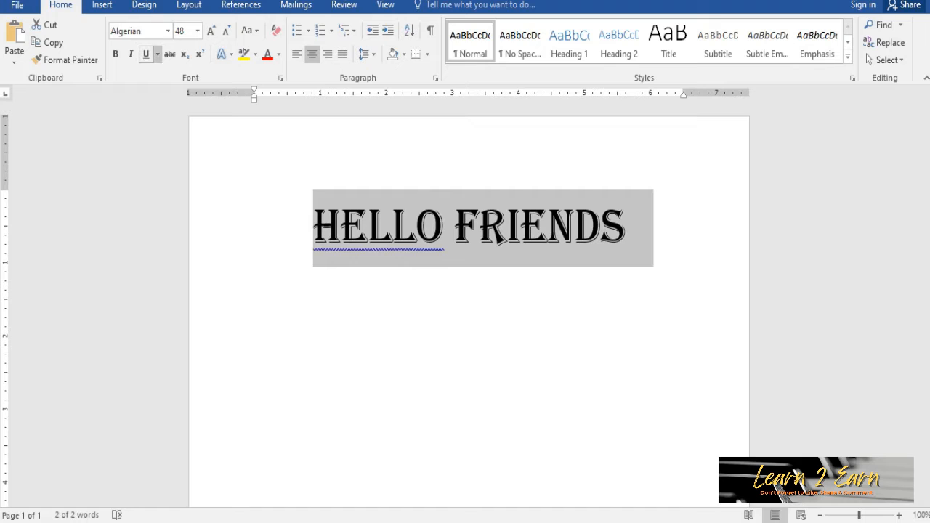
- Underline the greeting with a purple line from the standard underline colors
left_click(157, 54)
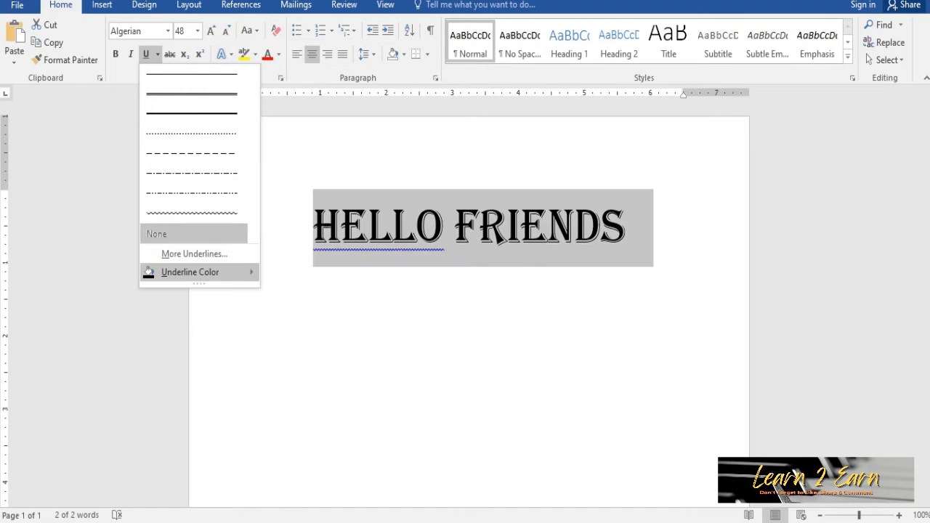
mouse_move(191, 272)
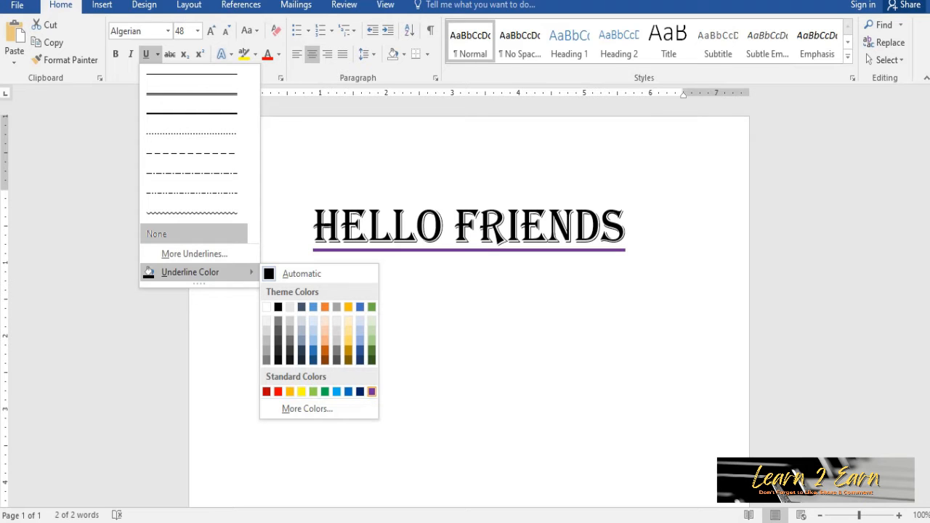
left_click(372, 391)
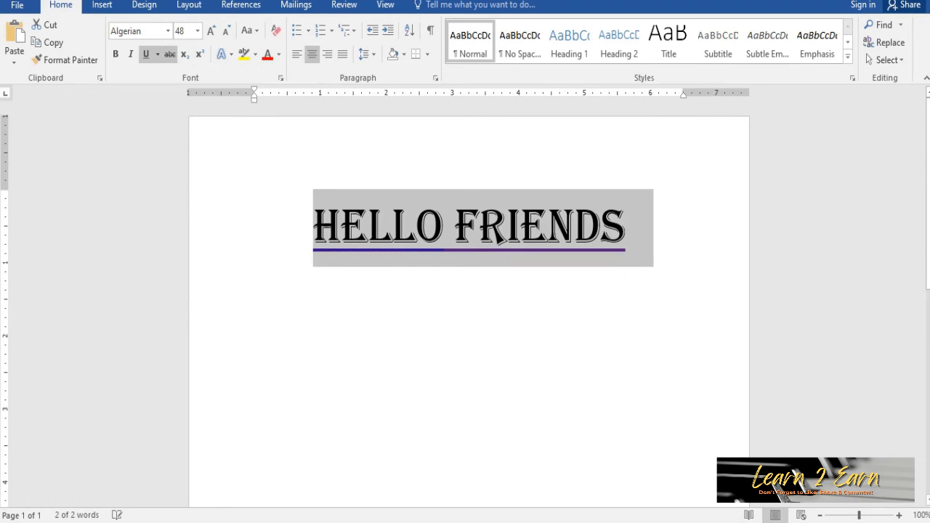
- Try strikethrough and subscript on the whole greeting, switching each one off again
left_click(169, 55)
left_click(169, 54)
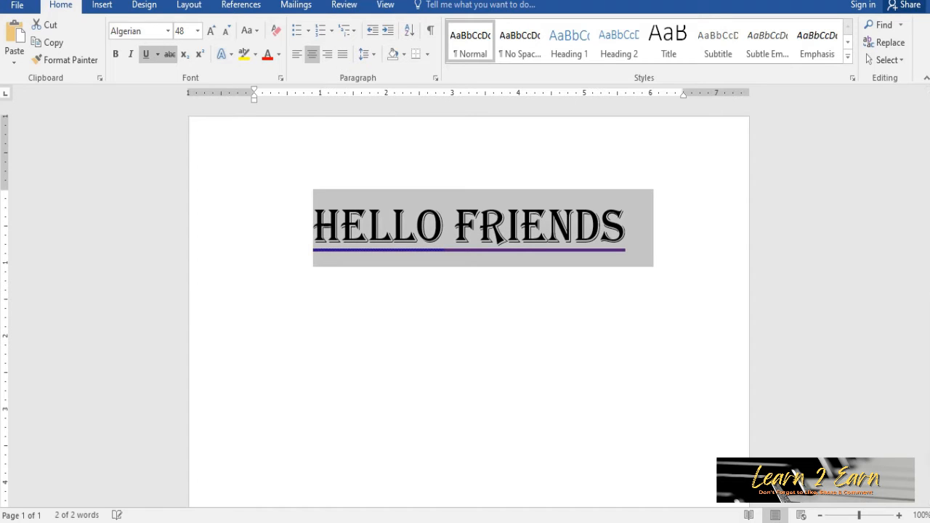
left_click(169, 55)
left_click(169, 55)
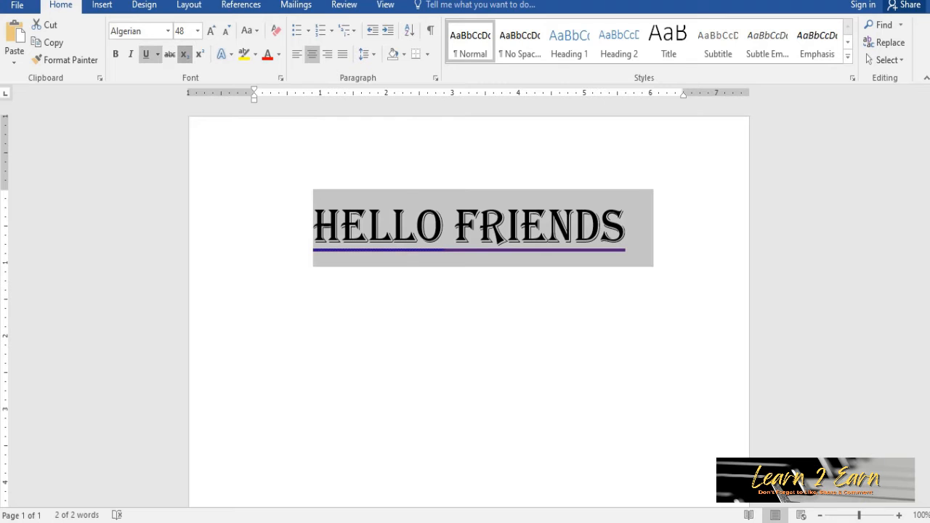
left_click(184, 54)
left_click(185, 54)
- Append a 2 to the greeting and format only that digit as subscript, replacing it with superscript
left_click(626, 229)
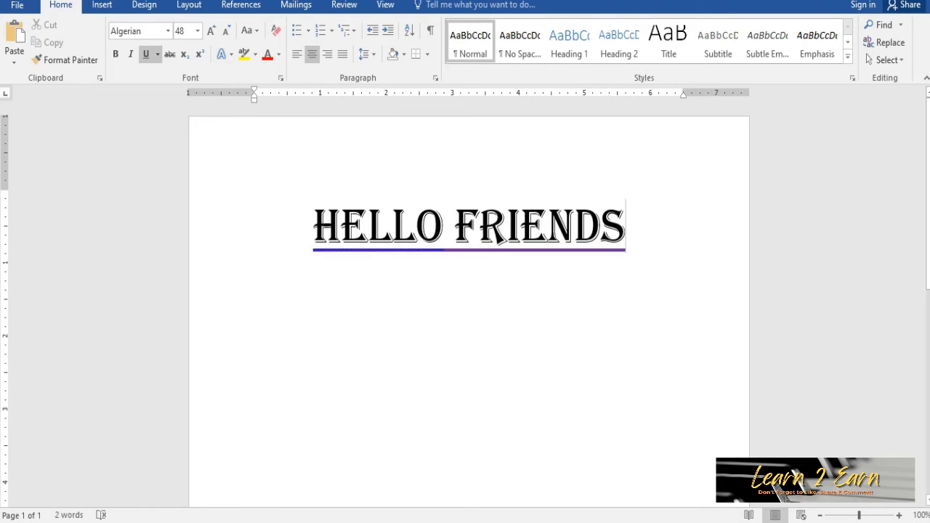
type("2")
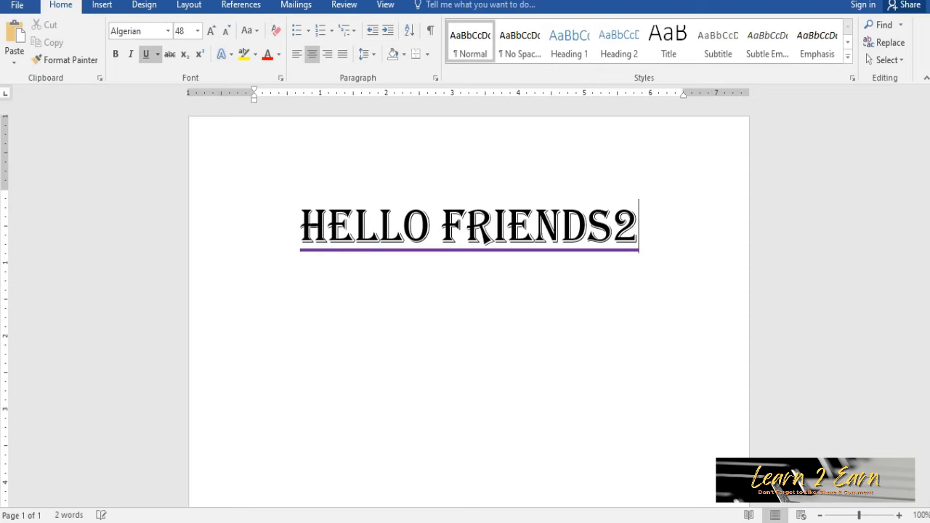
key("shift+Left")
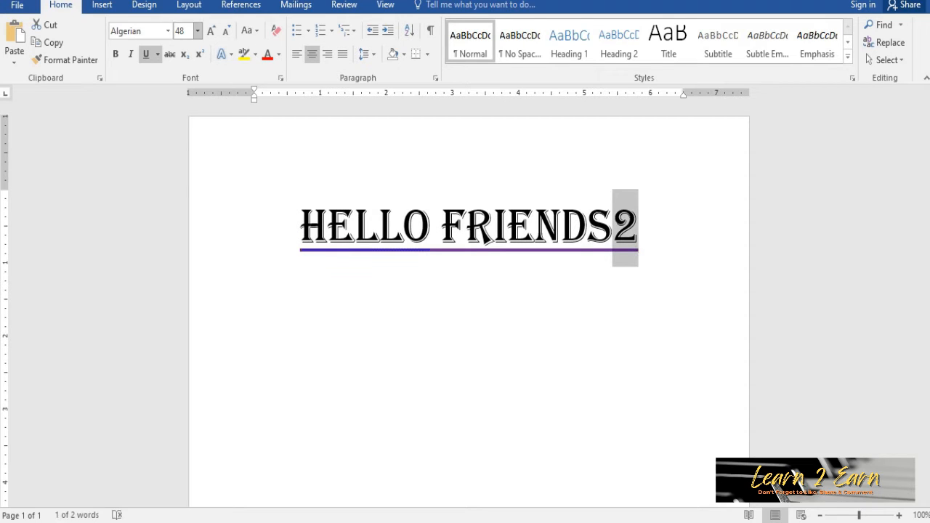
left_click(185, 55)
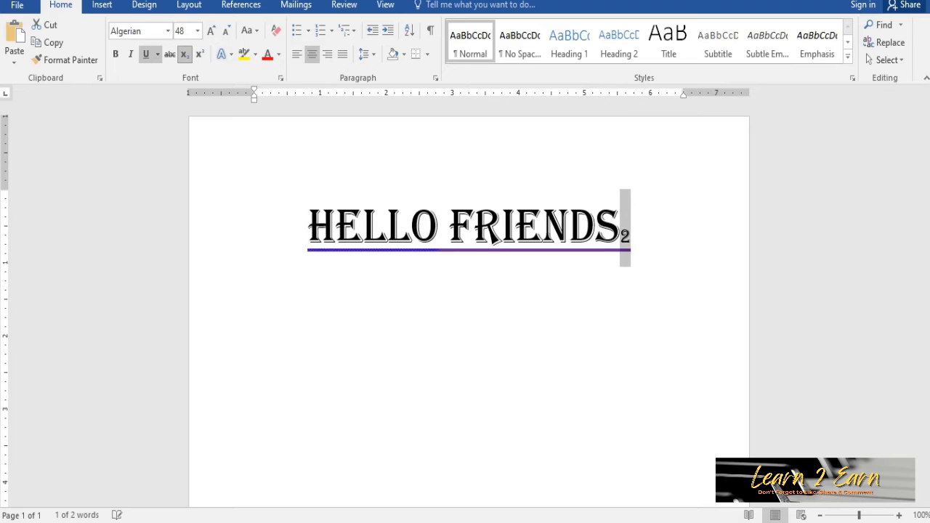
left_click(184, 55)
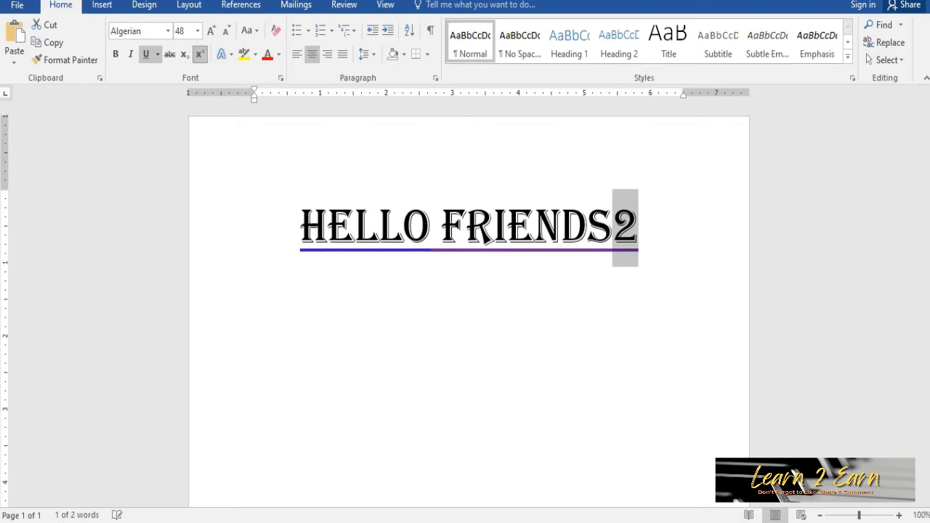
left_click(200, 55)
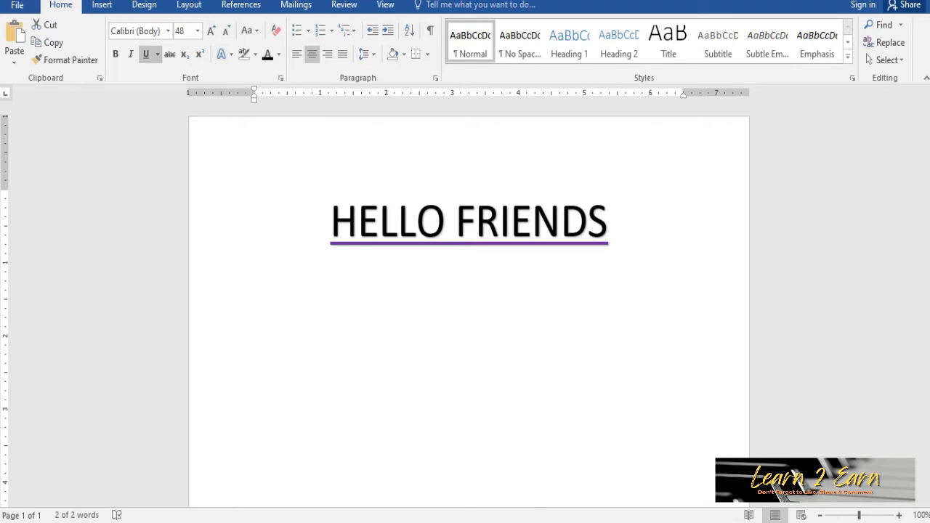
- Change the font color of the whole greeting to the standard purple
key("ctrl+a")
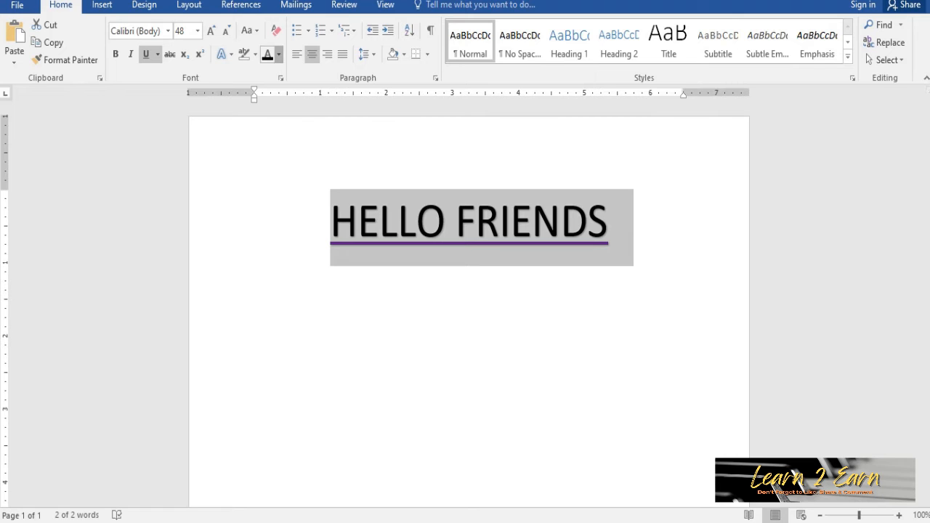
left_click(278, 54)
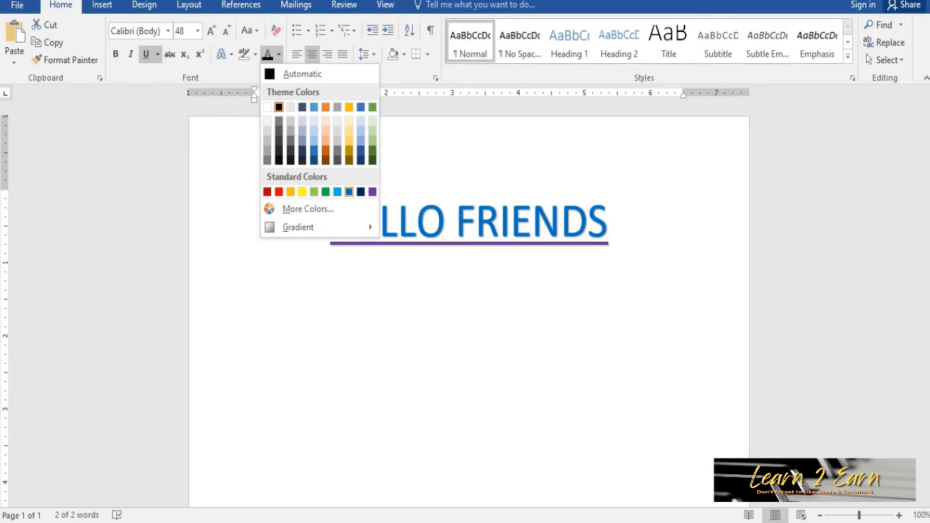
left_click(372, 191)
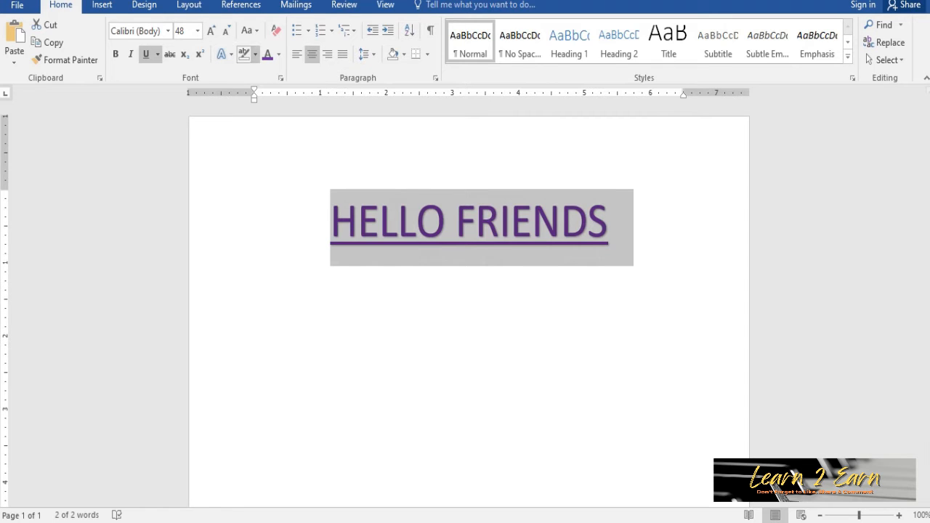
- Try a black text highlight on the greeting and remove it again with No Color
left_click(255, 54)
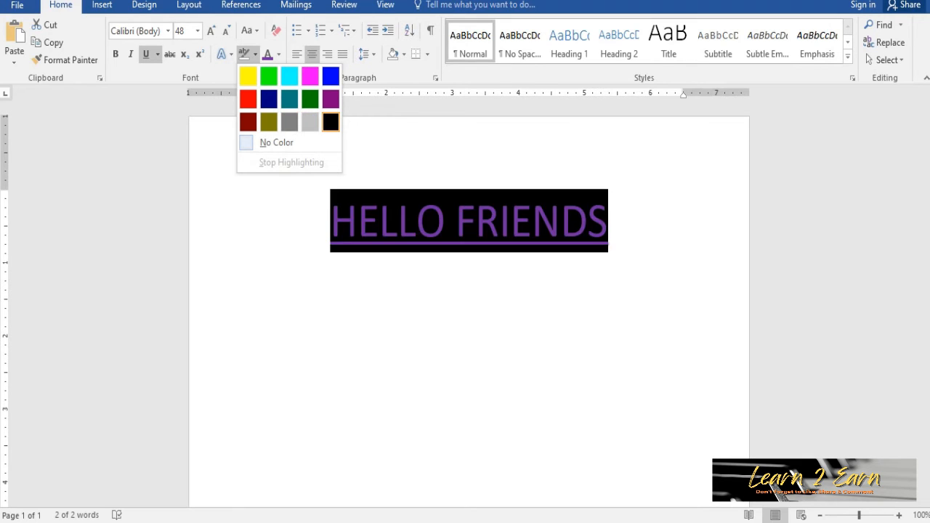
left_click(330, 122)
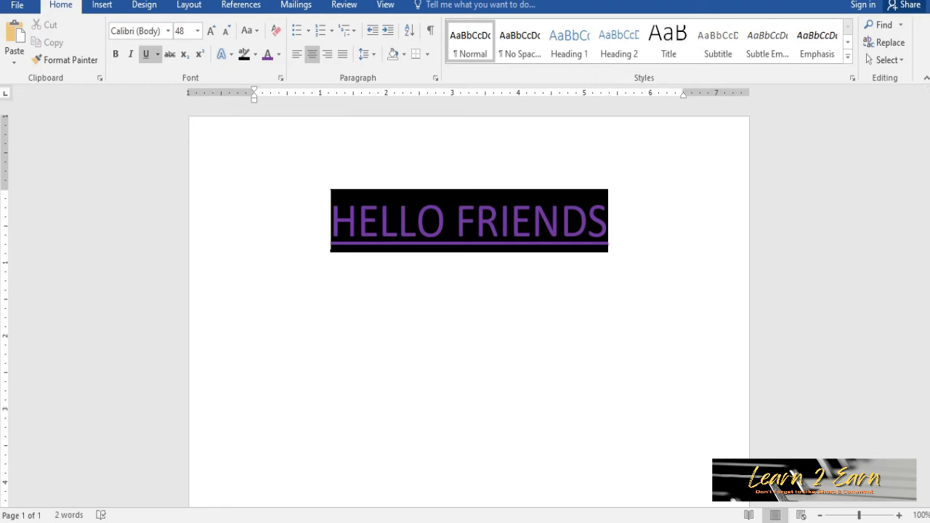
left_click(255, 53)
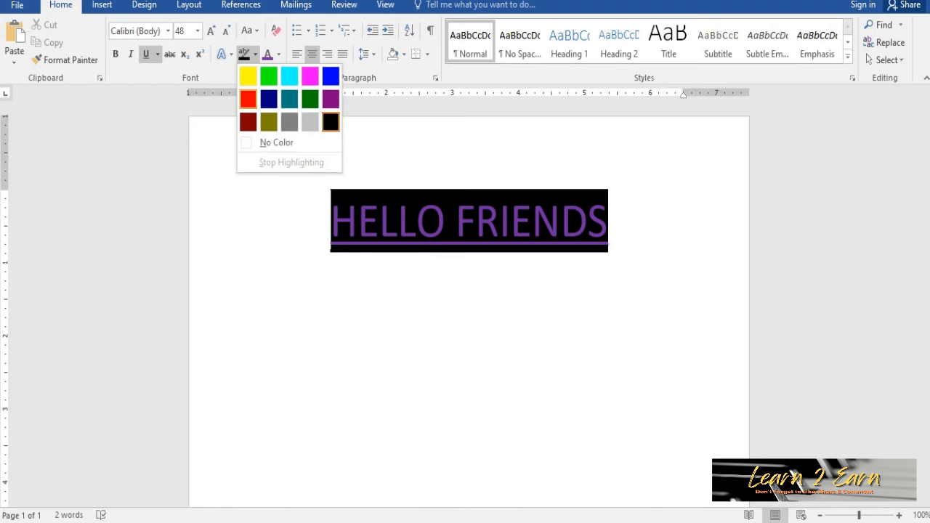
left_click(276, 142)
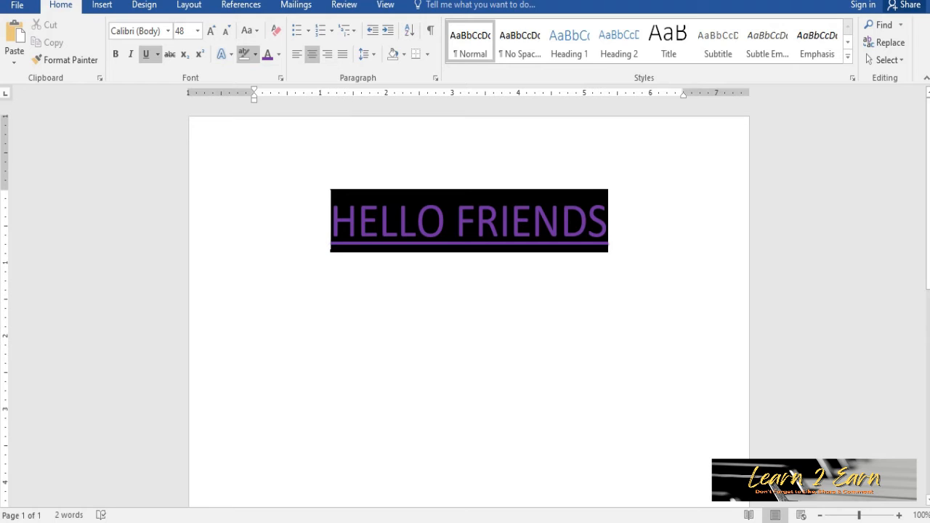
left_click_drag(609, 222, 328, 222)
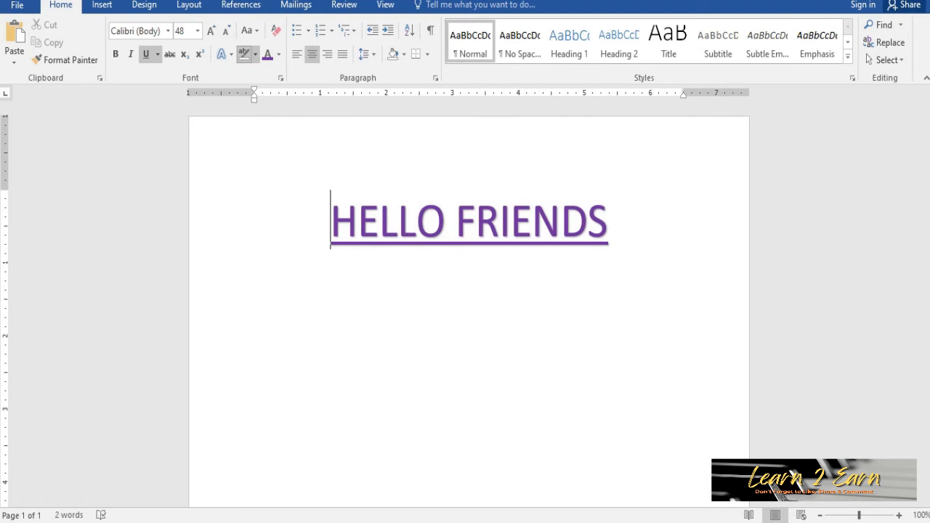
- Apply the preset text effect with black fill and hard shadow, first in the third row, to the whole greeting
left_click(224, 54)
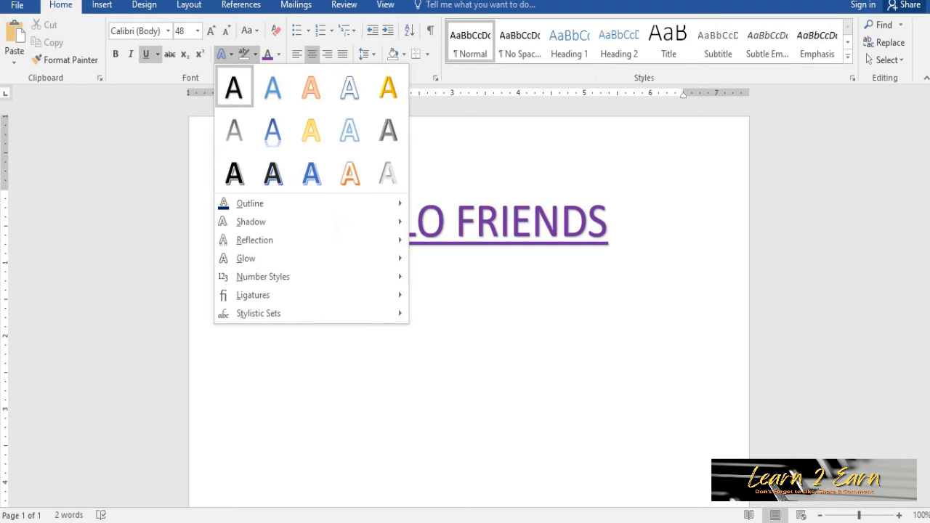
key("Escape")
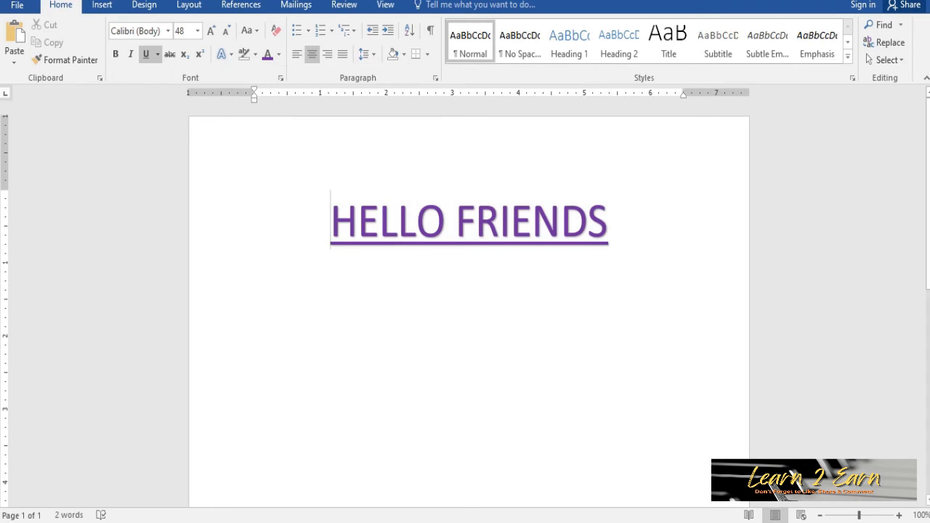
key("ctrl+a")
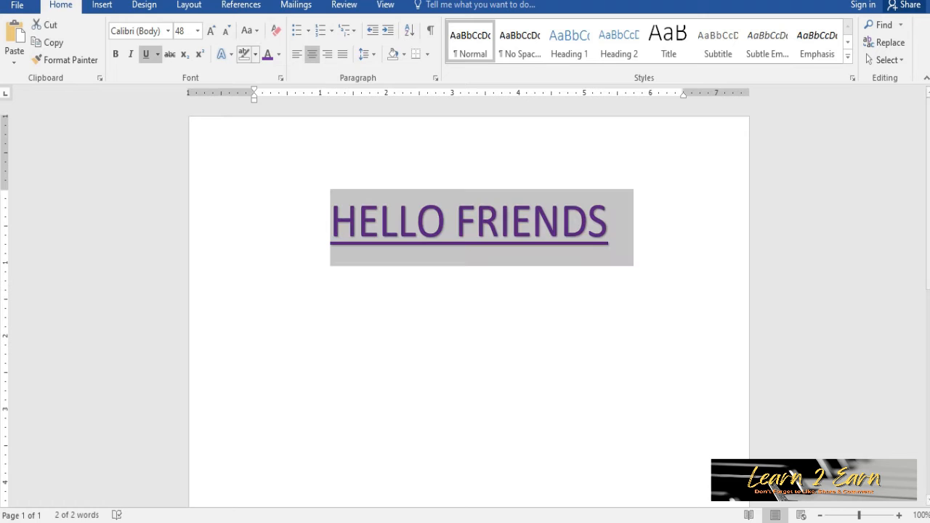
left_click(223, 54)
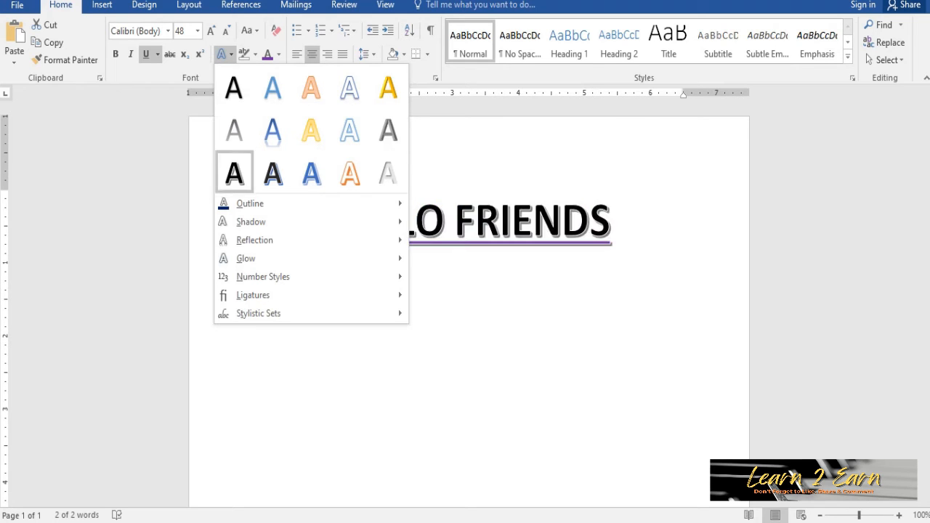
left_click(234, 172)
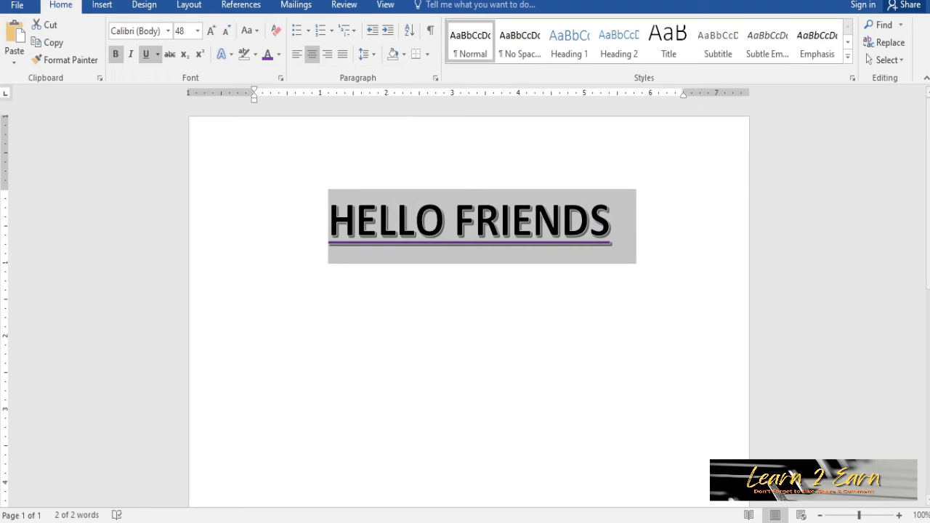
- Add a blue glow to the greeting using the first variation in the last row of the glow variations
left_click(222, 53)
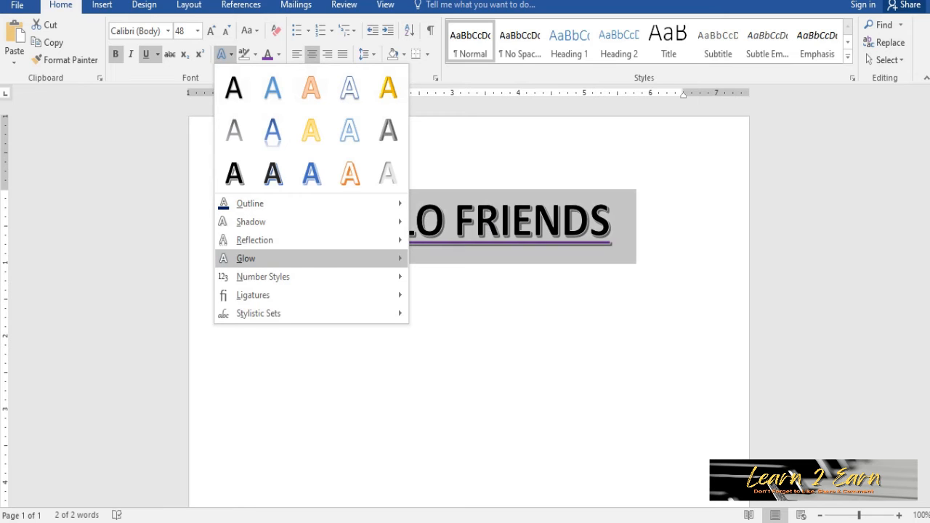
mouse_move(246, 258)
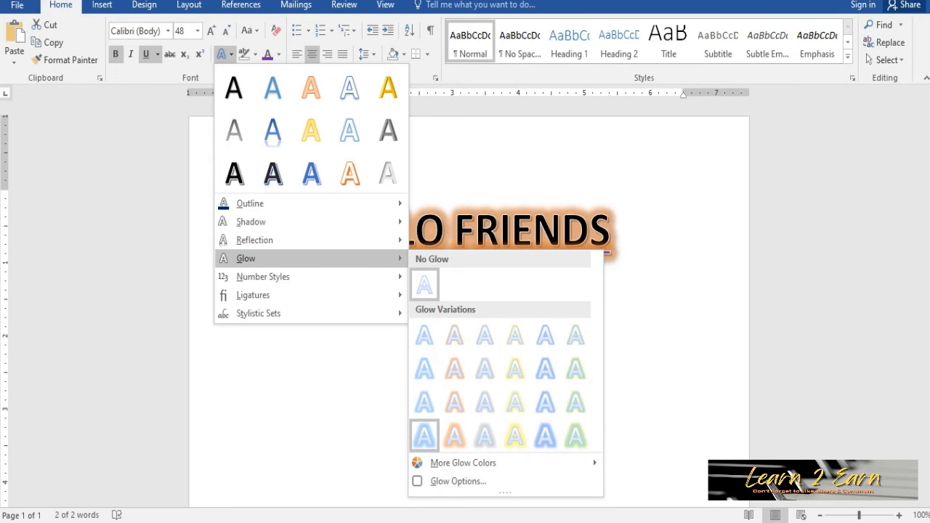
left_click(424, 435)
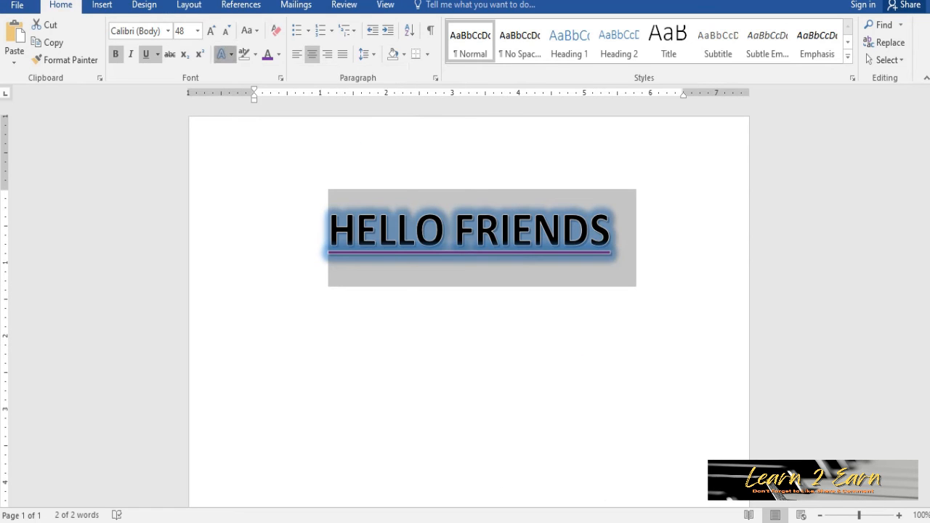
- Add a reflection to the greeting using the second variation in the first row of the reflection variations
left_click(226, 54)
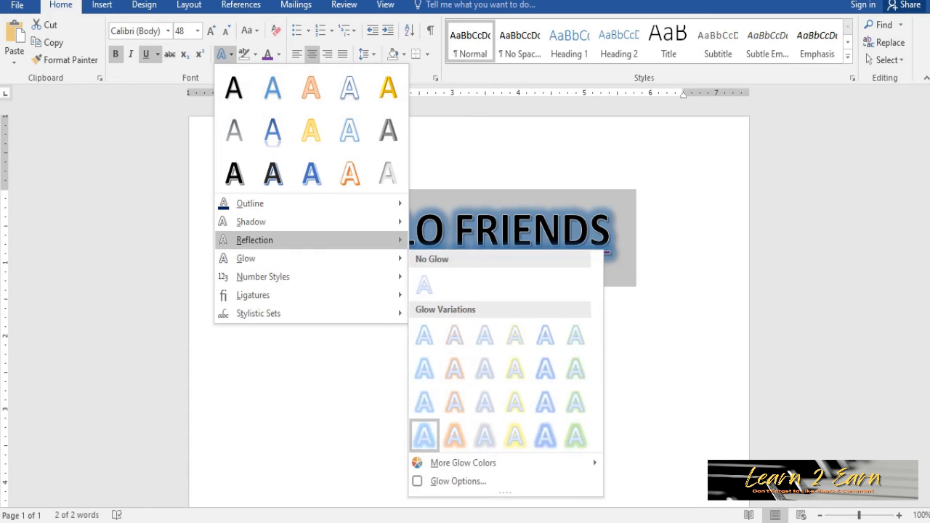
mouse_move(255, 240)
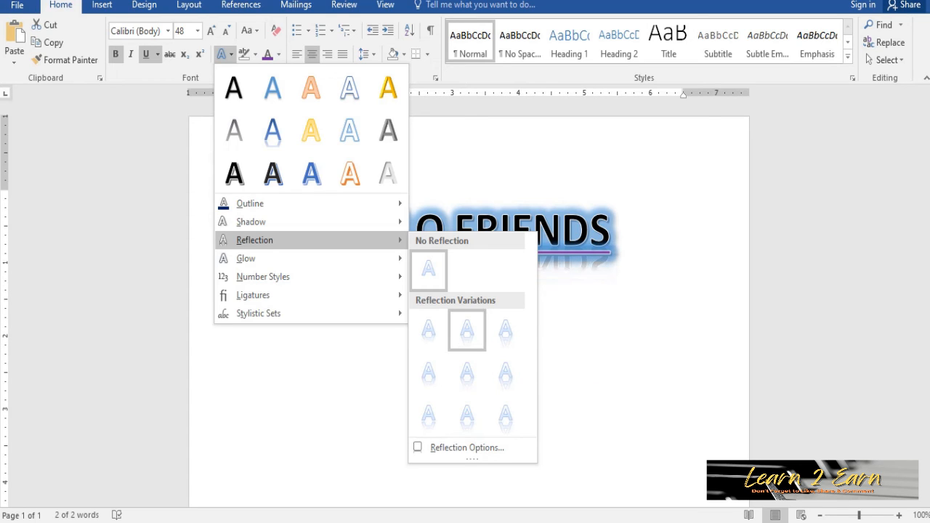
left_click(466, 331)
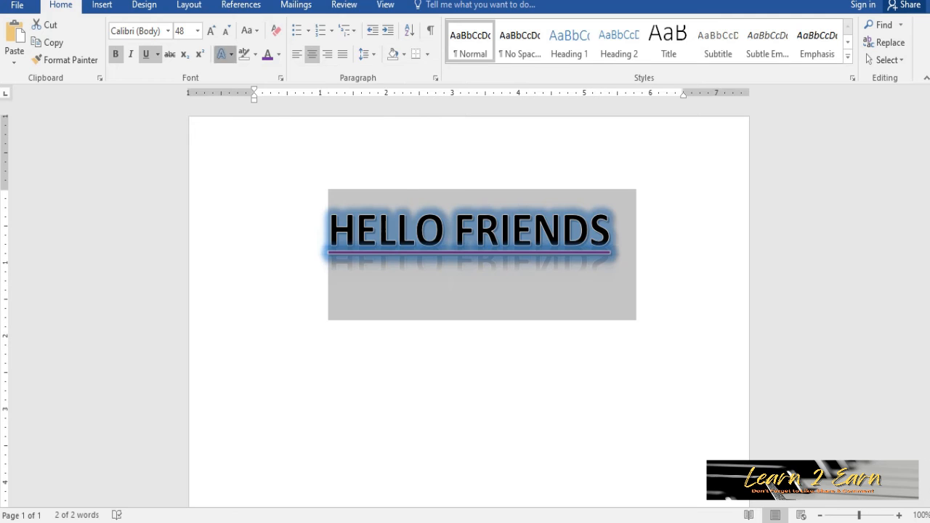
- Add an outer shadow to the greeting using the first variation in the third row of the outer shadows
left_click(221, 53)
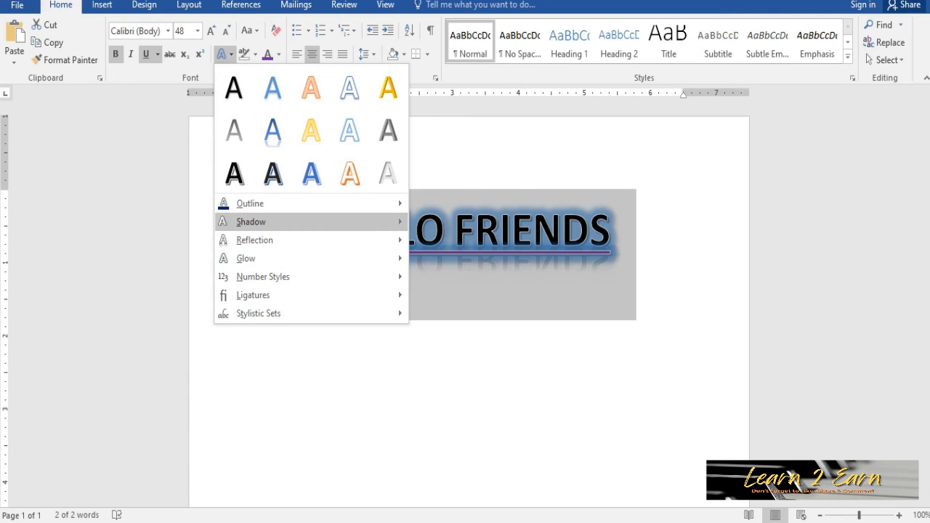
mouse_move(250, 221)
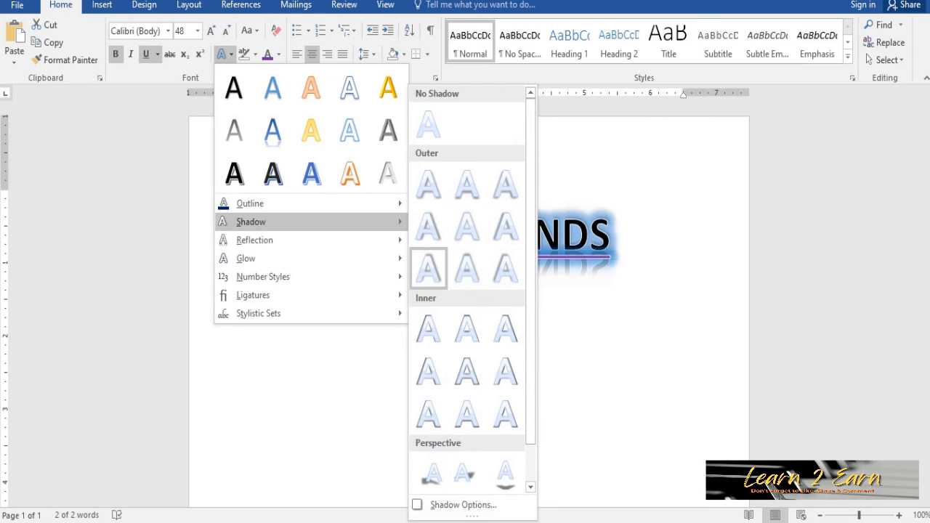
left_click(428, 269)
- Write "finally to get the initial properties of sentence we use this magic button" on the line below the greeting
left_click(469, 356)
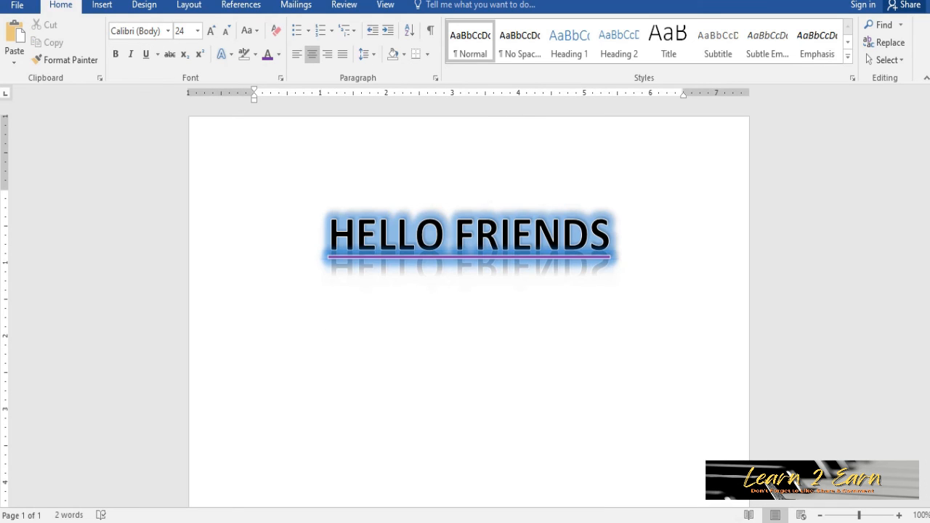
type("finall")
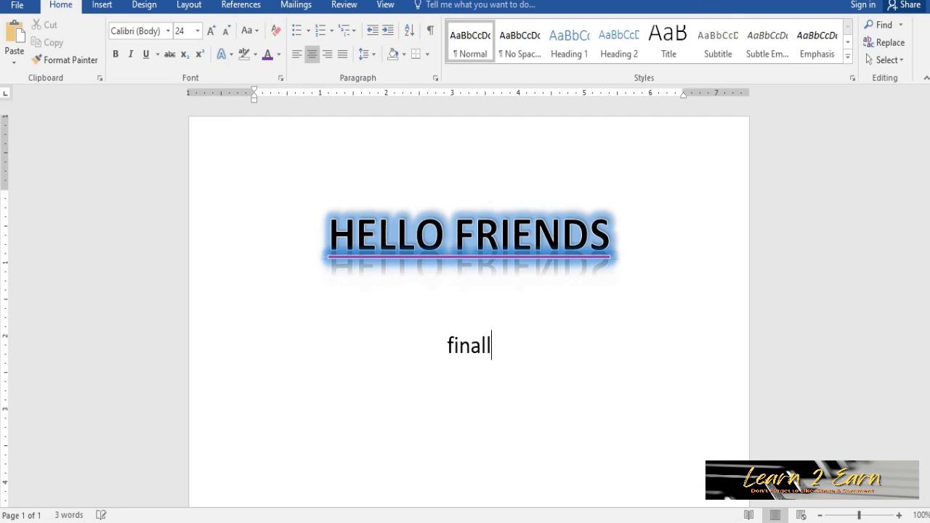
type("y to get")
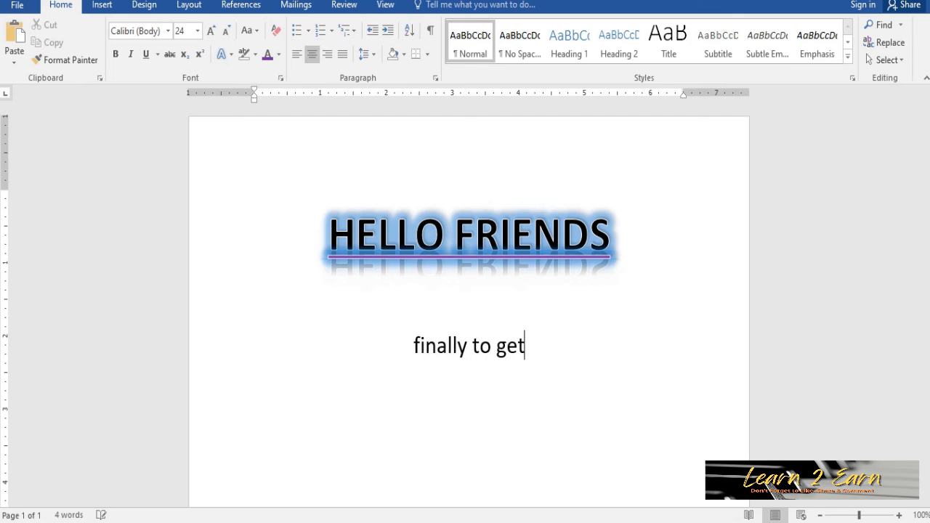
type(" the in")
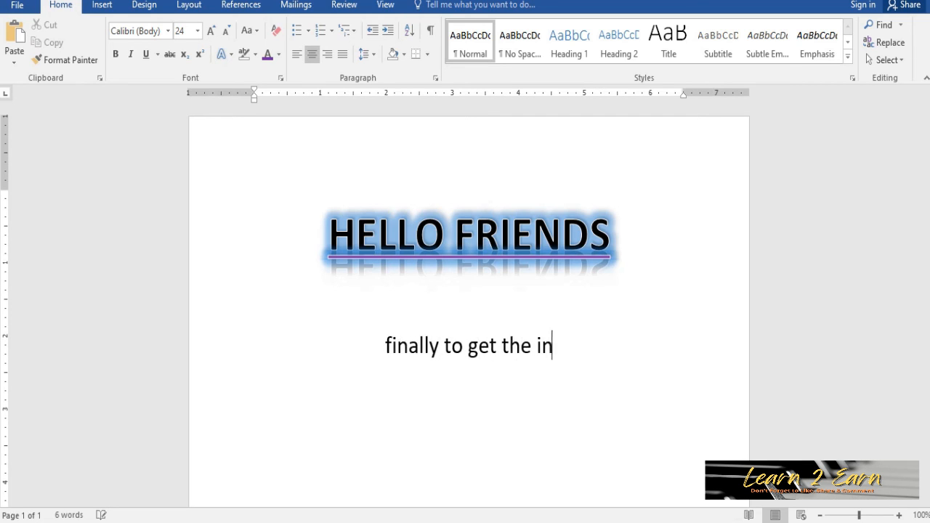
type("itia")
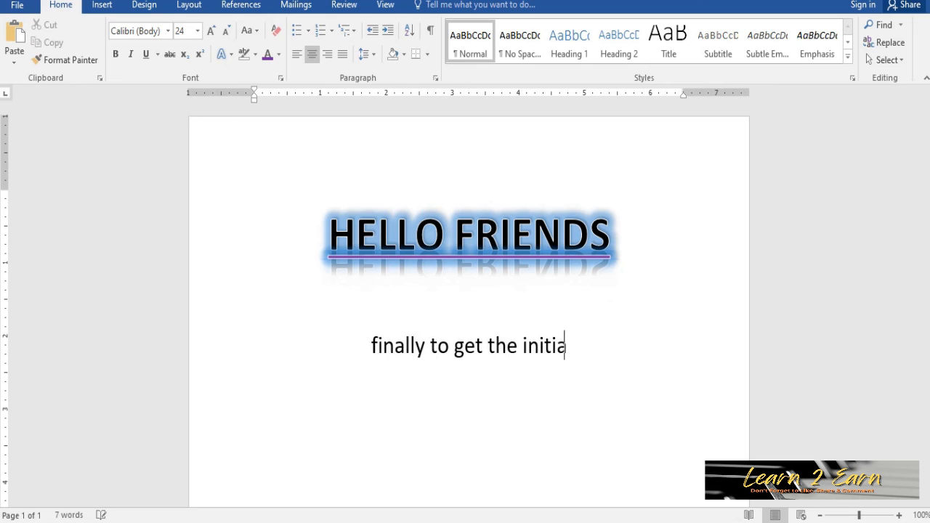
type("l propert")
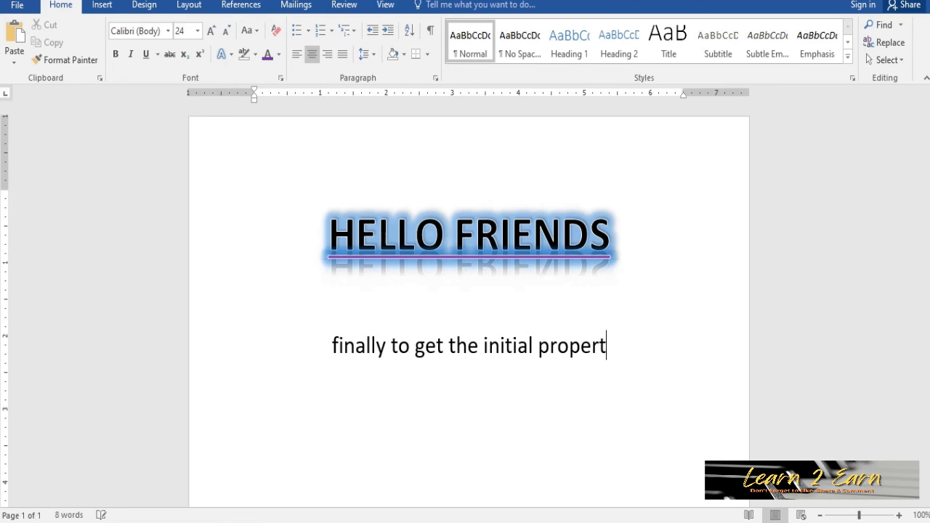
type("ies o")
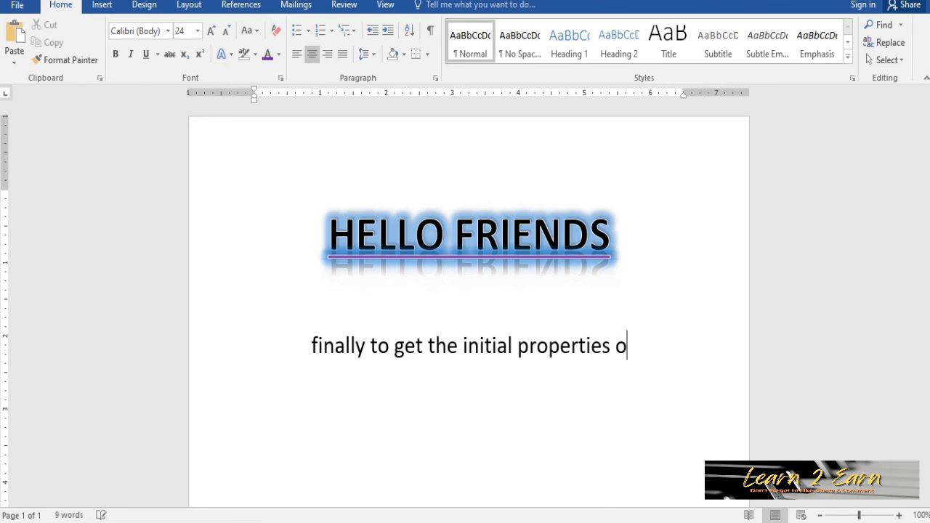
type("f senten")
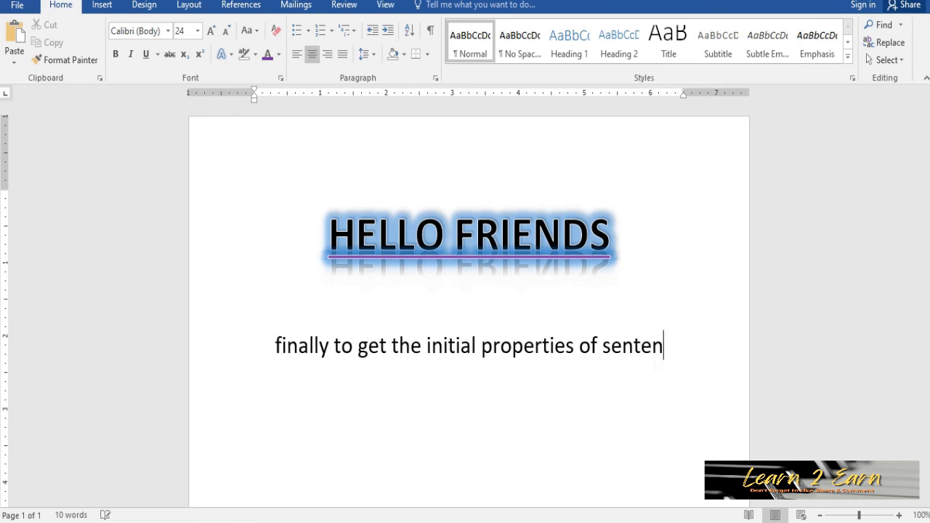
type("ce")
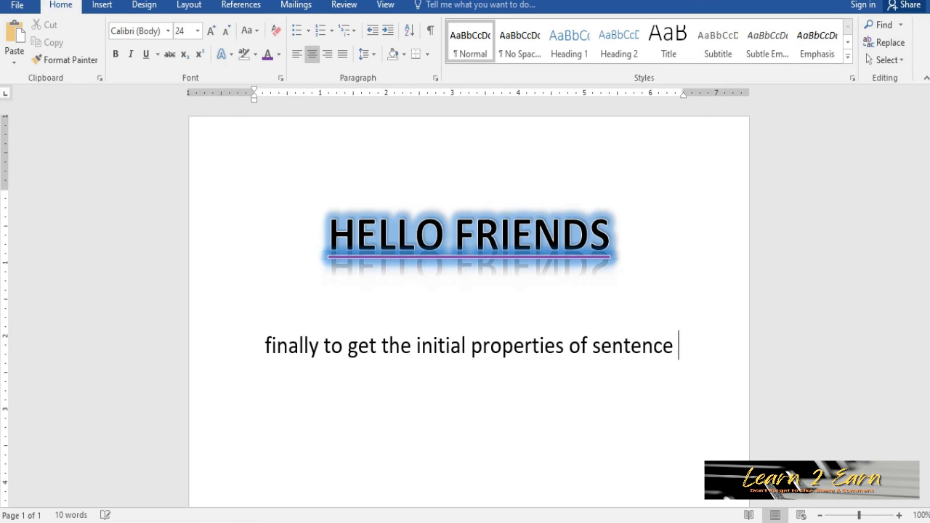
type(" we use th")
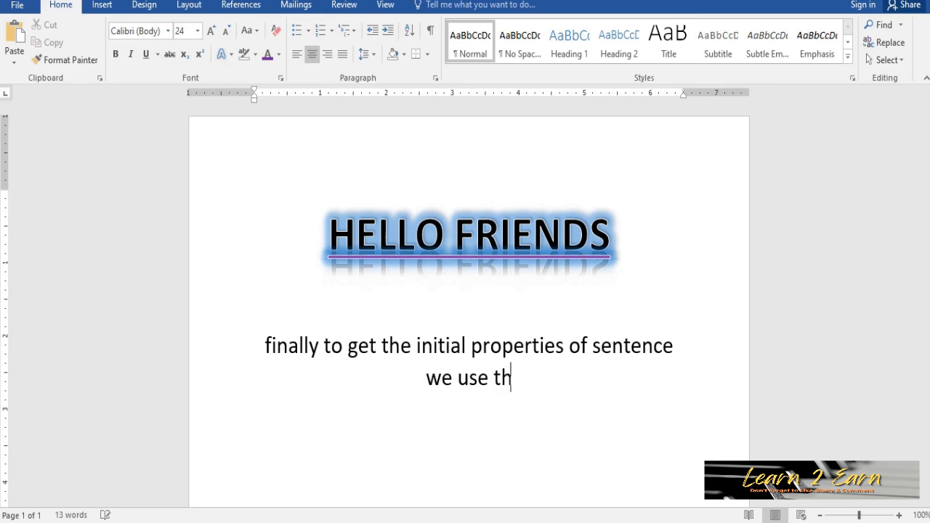
type("is magic")
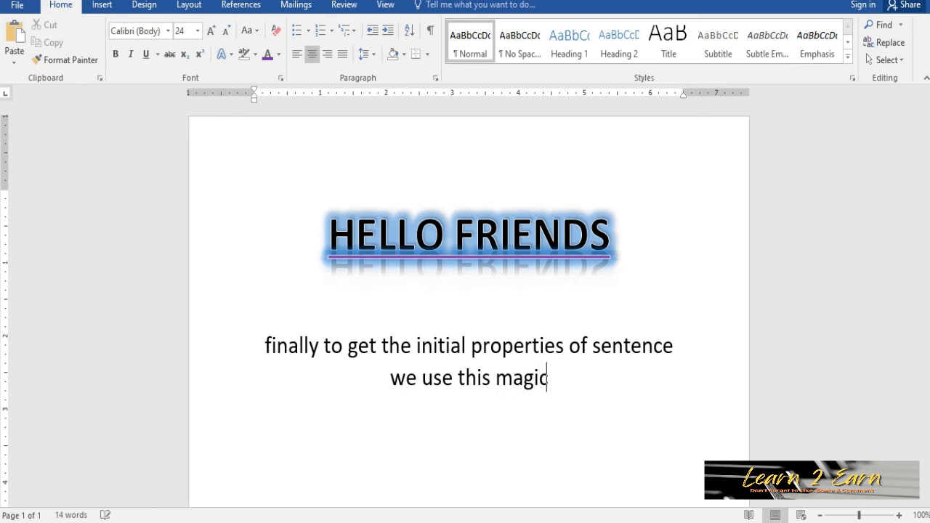
type(" butto")
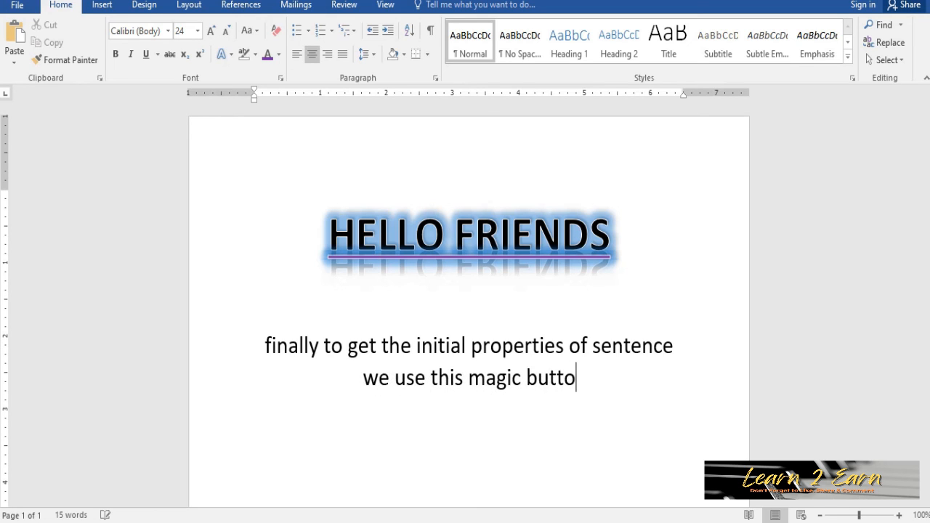
type("n")
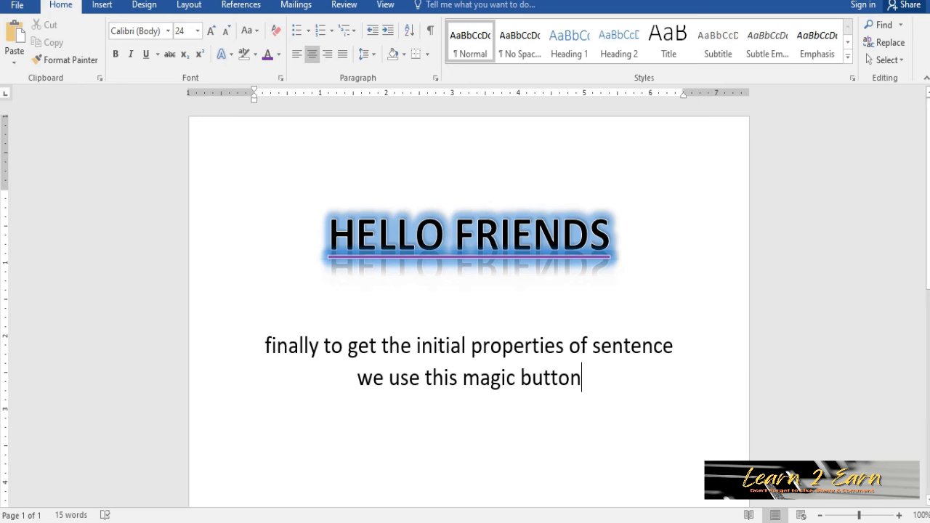
- Clear all formatting from the HELLO FRIENDS line, leaving the sentence below it formatted
left_click_drag(610, 239, 328, 239)
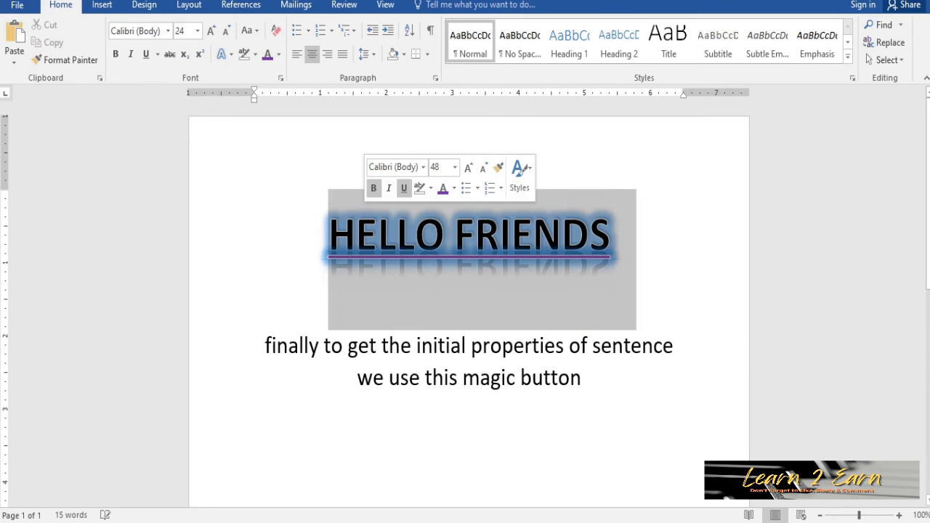
left_click(276, 31)
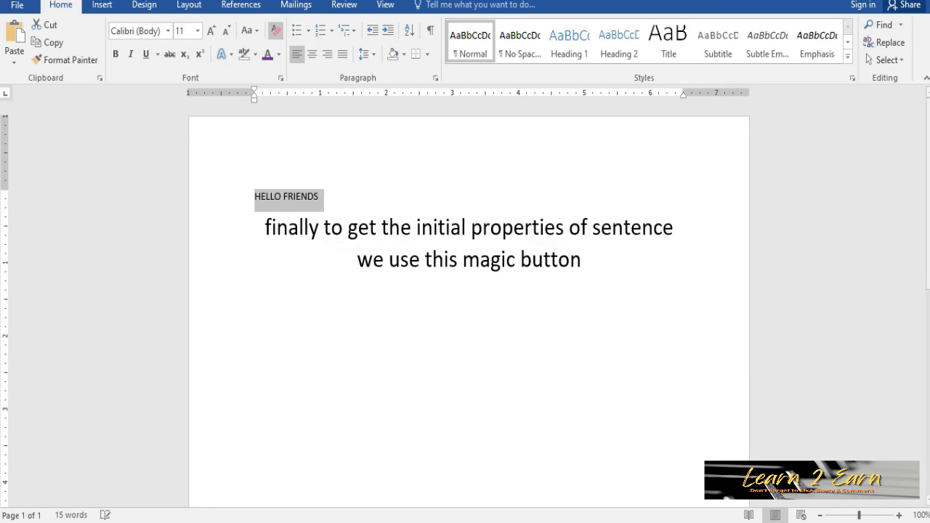